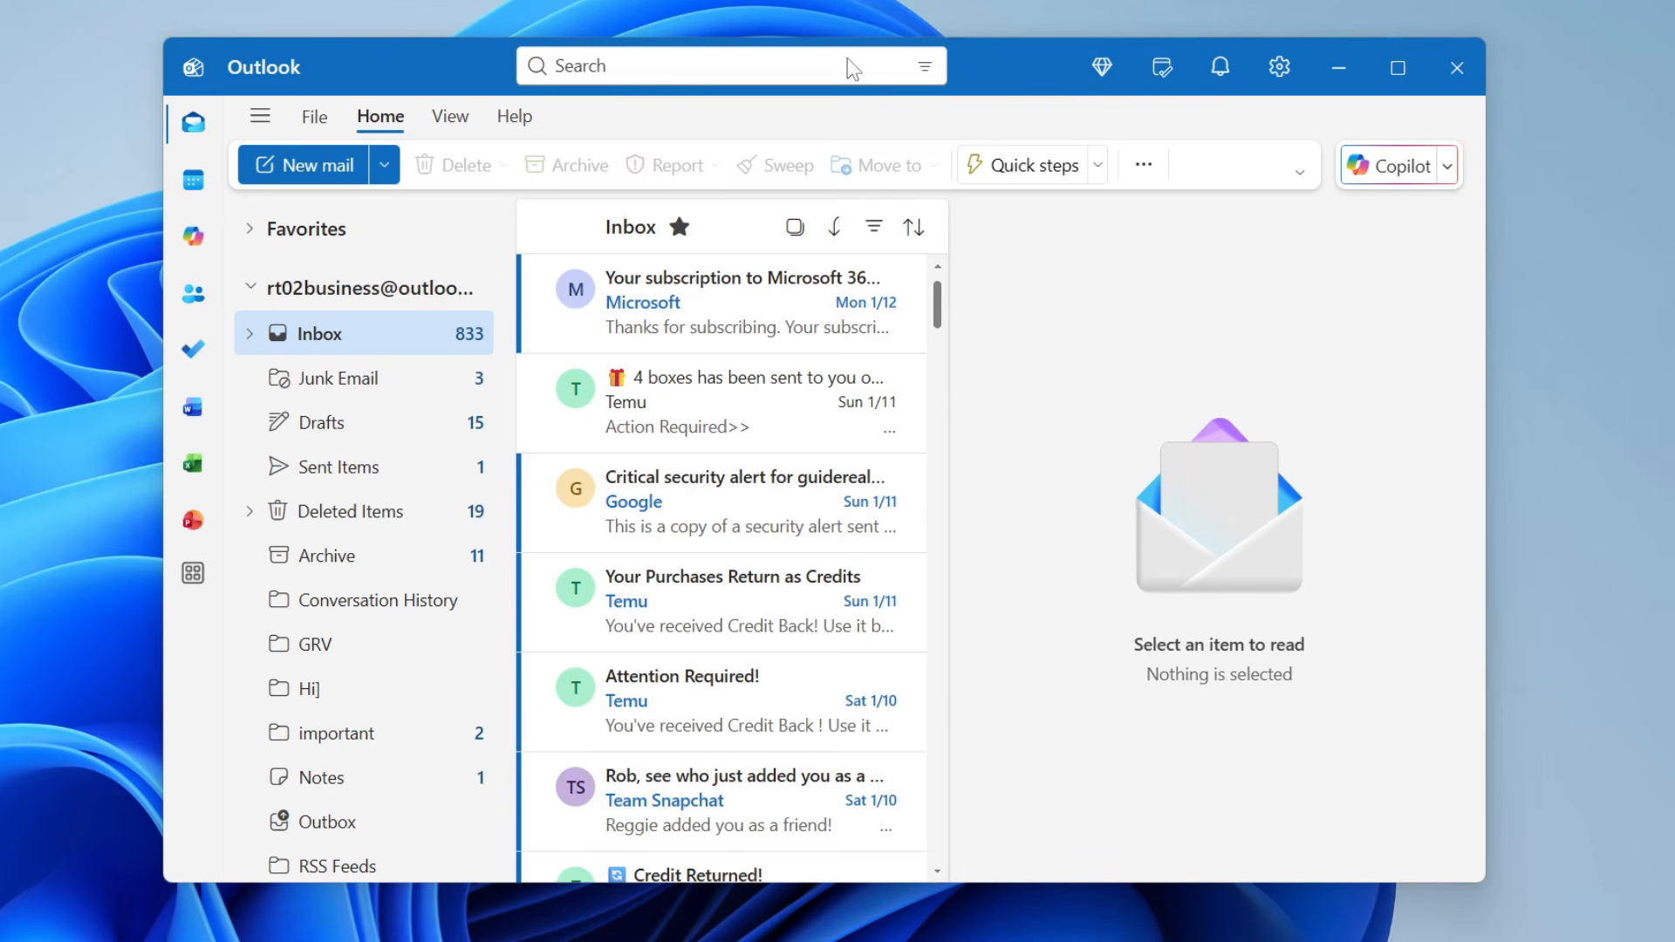
- Start a new mail draft to see the current signature with its GuideRealm banner logo
click(314, 172)
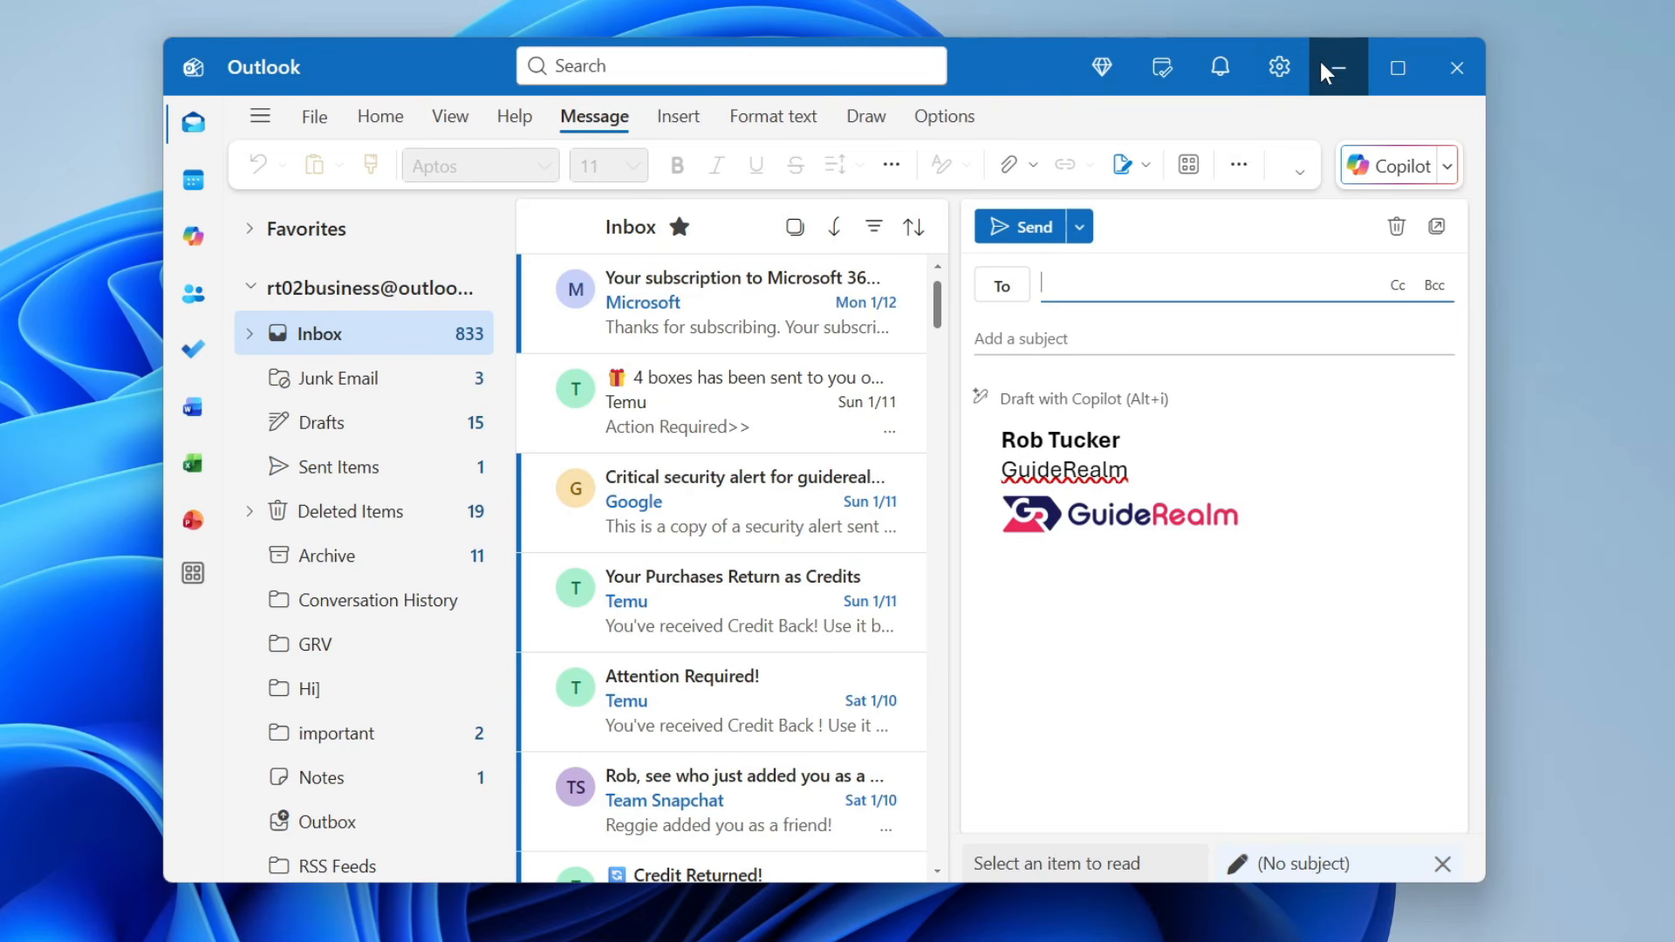
- Go to Settings > Accounts > Signatures and load the signature named 'Name' for editing
click(1280, 82)
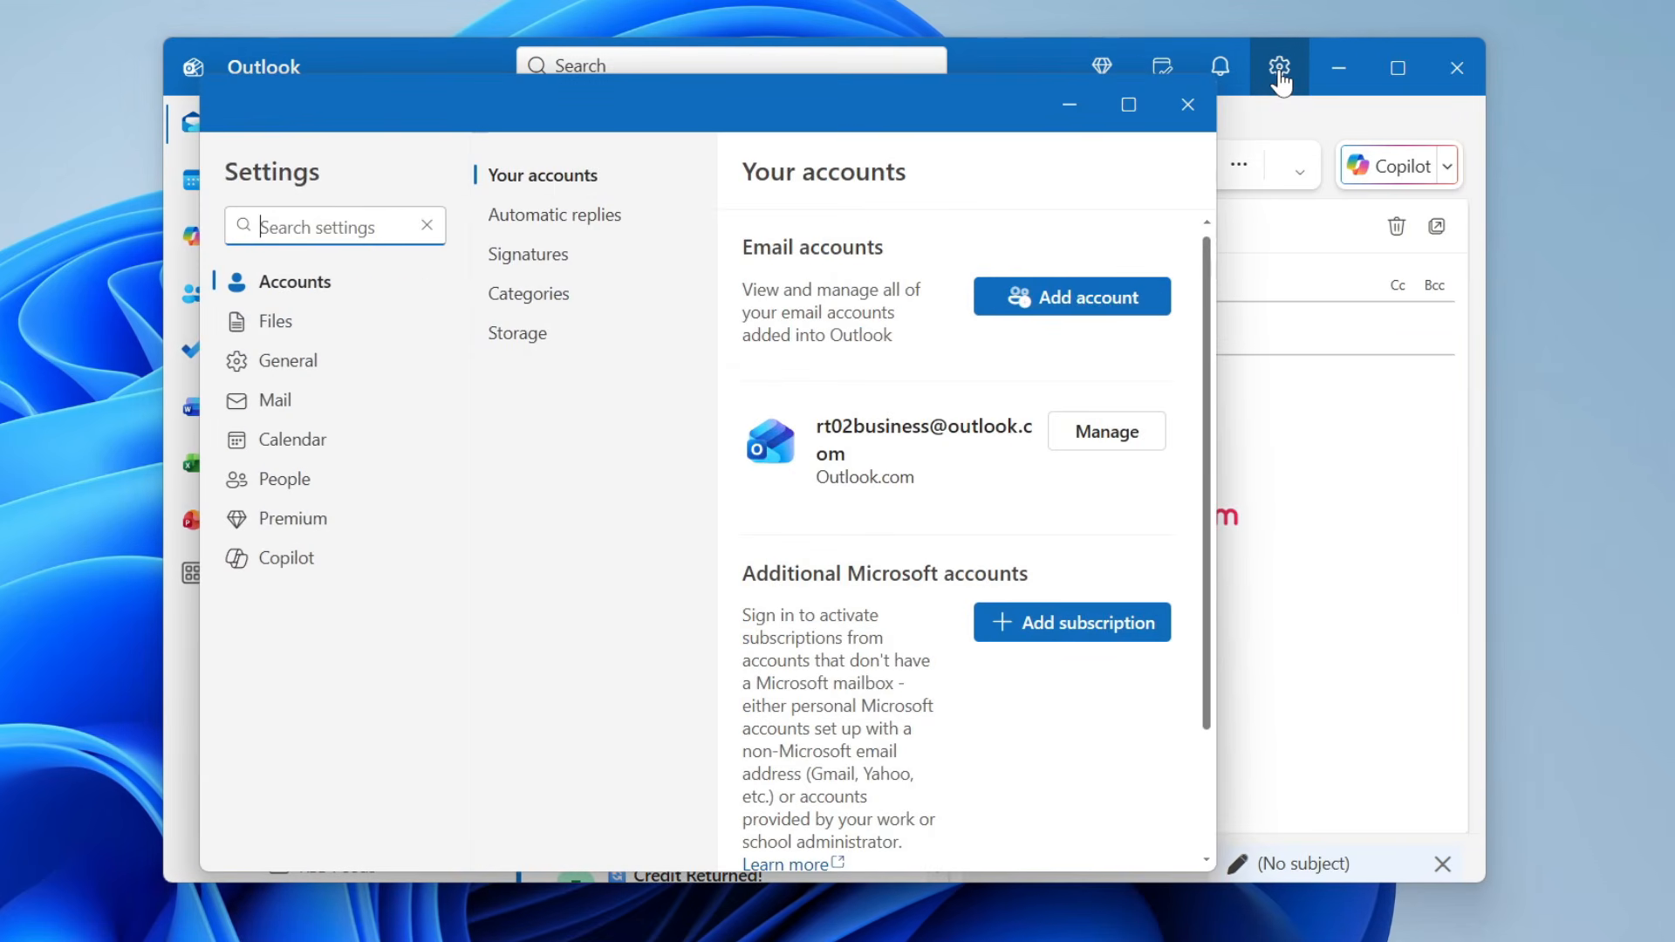
click(333, 286)
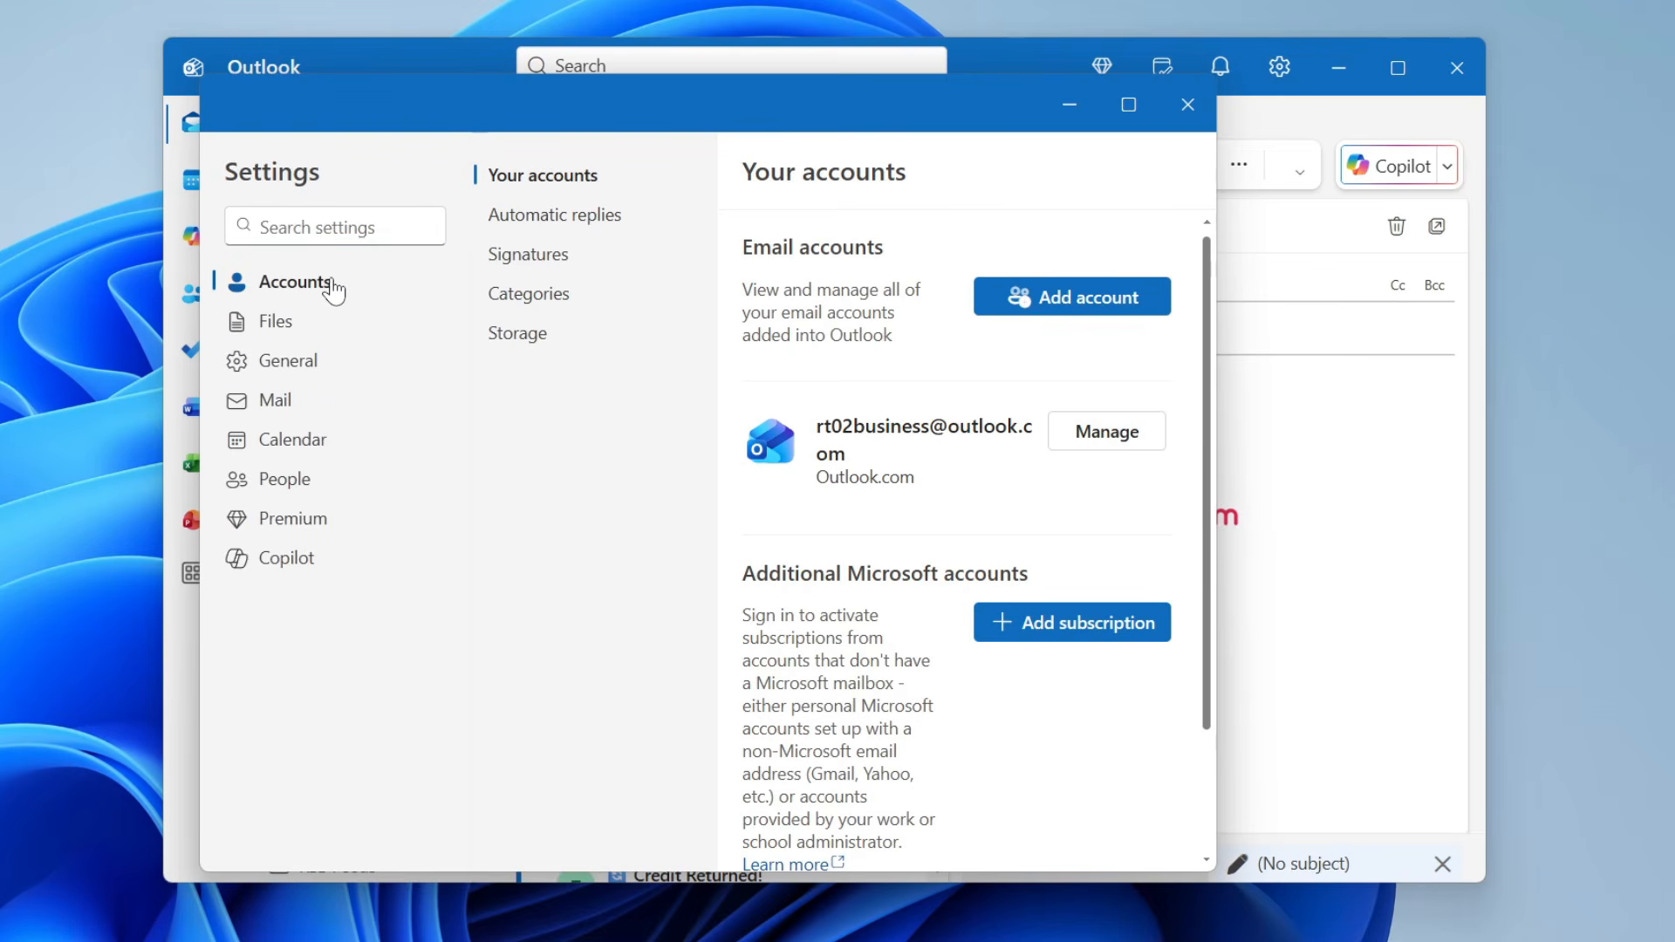
click(527, 254)
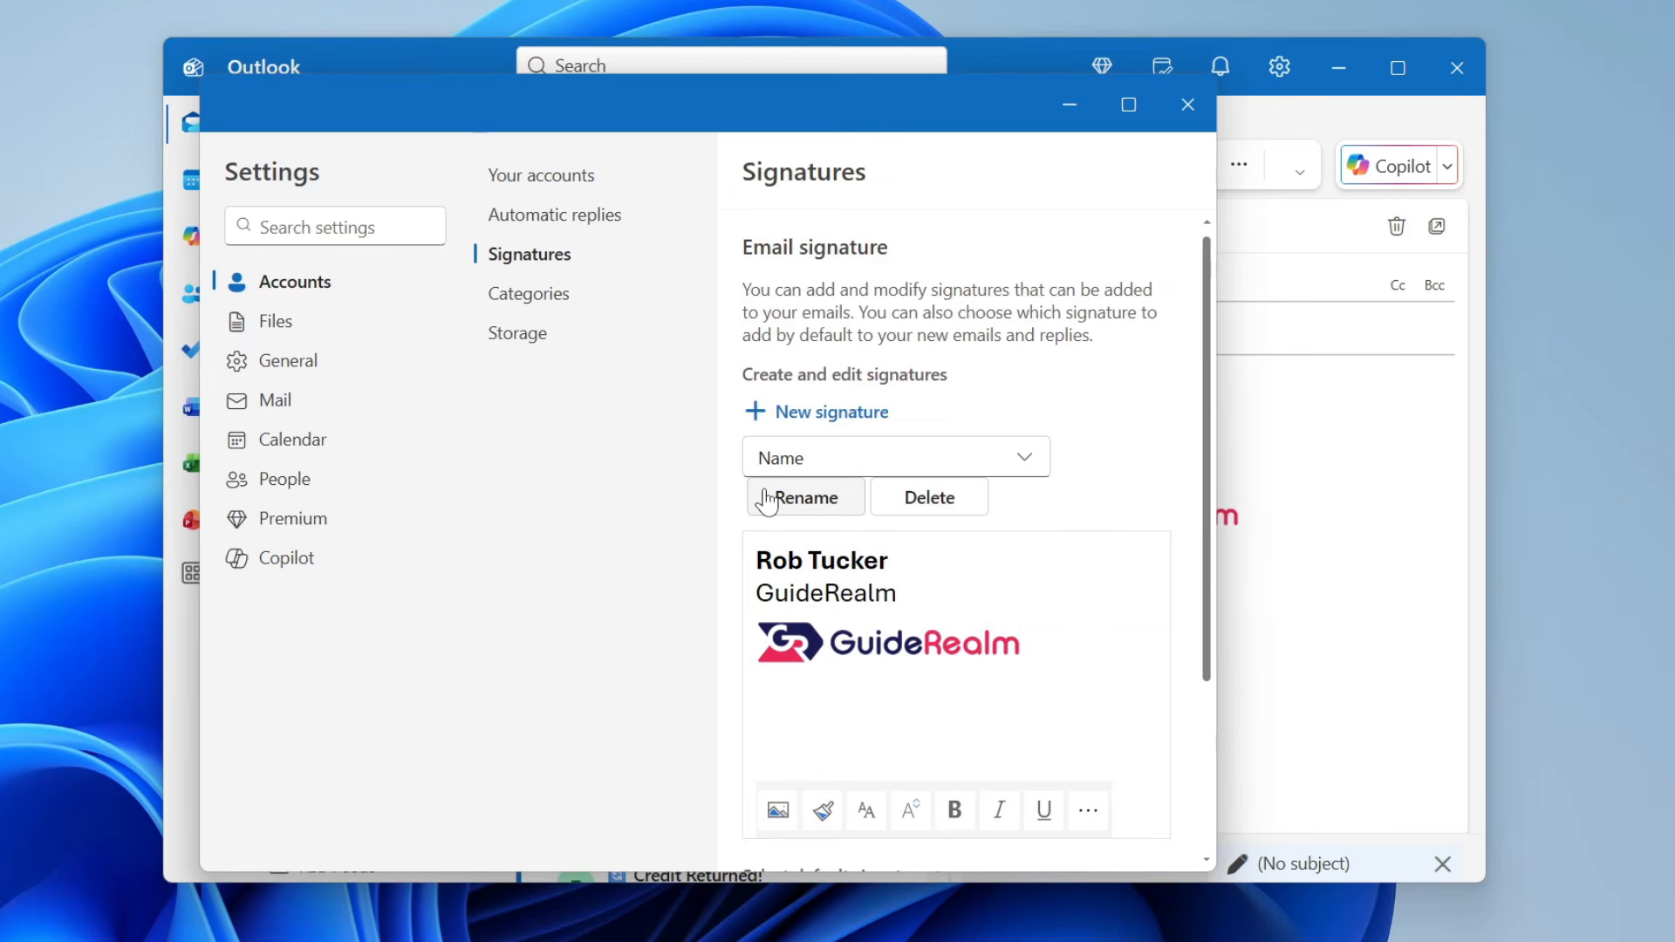
click(803, 456)
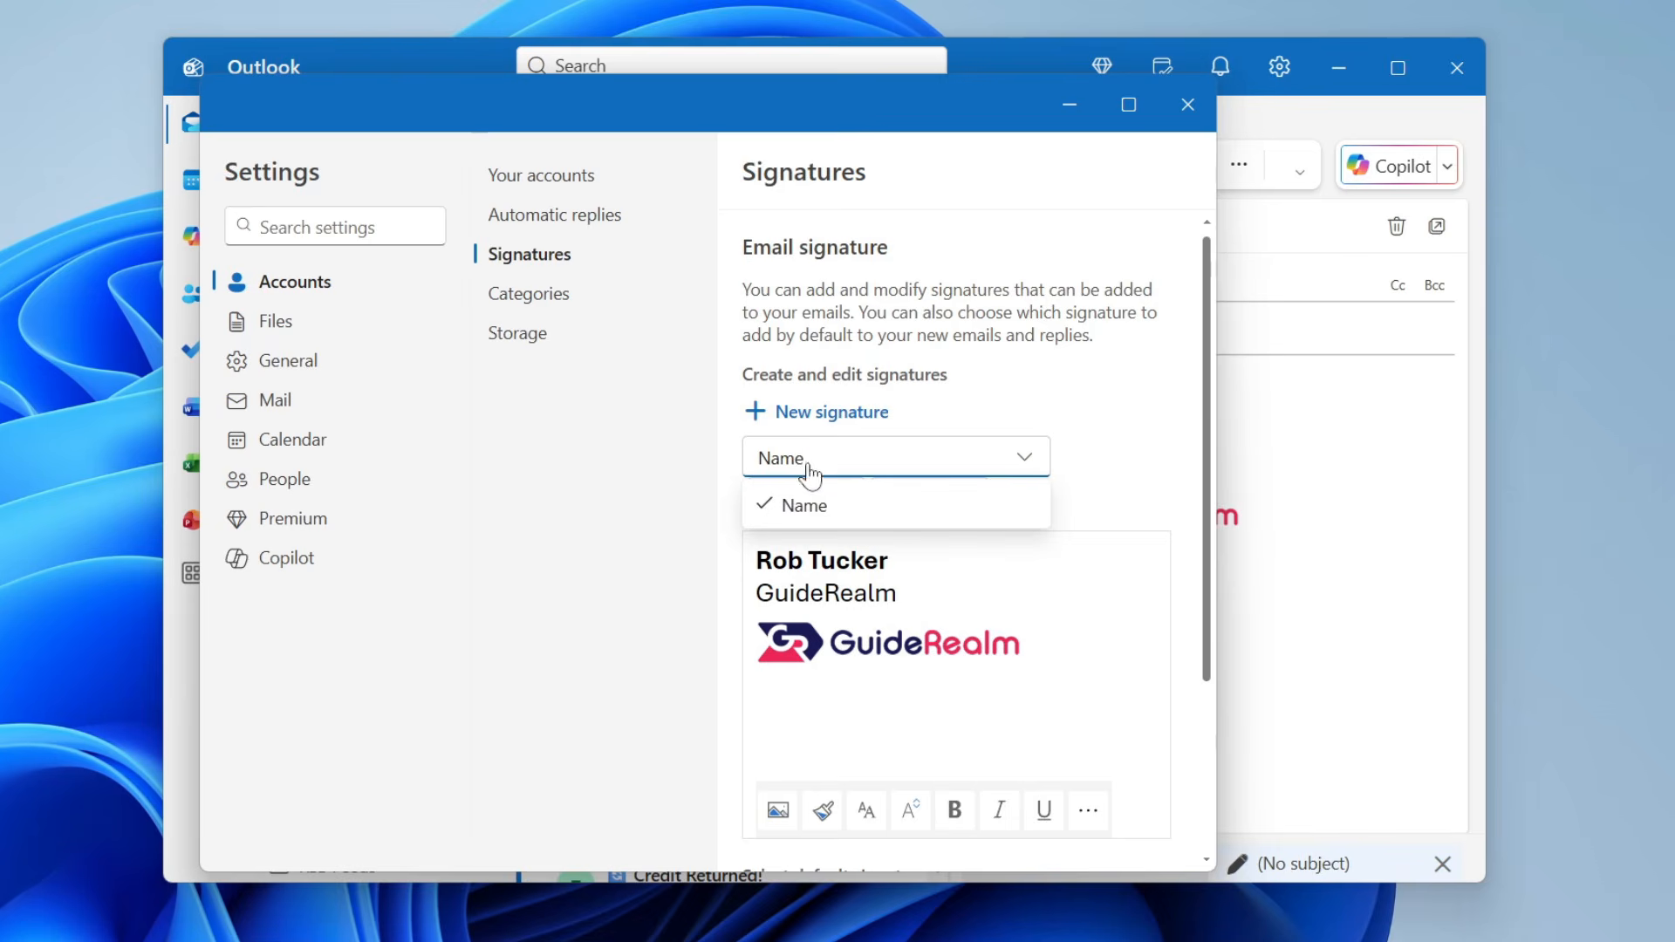
click(826, 517)
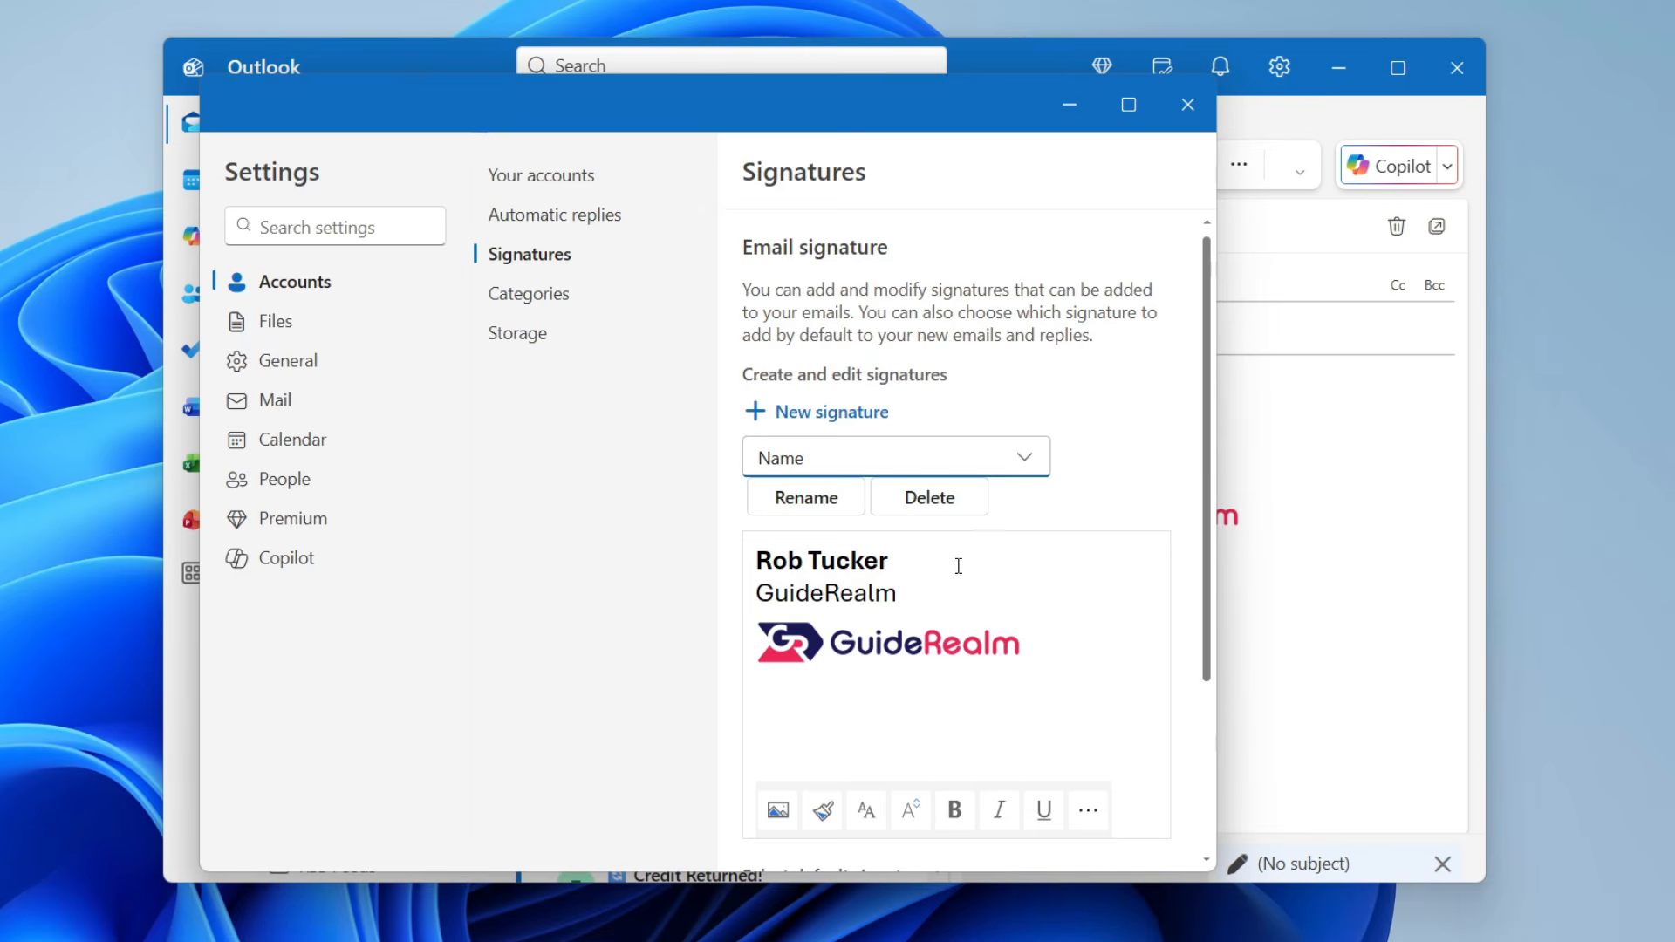
click(950, 592)
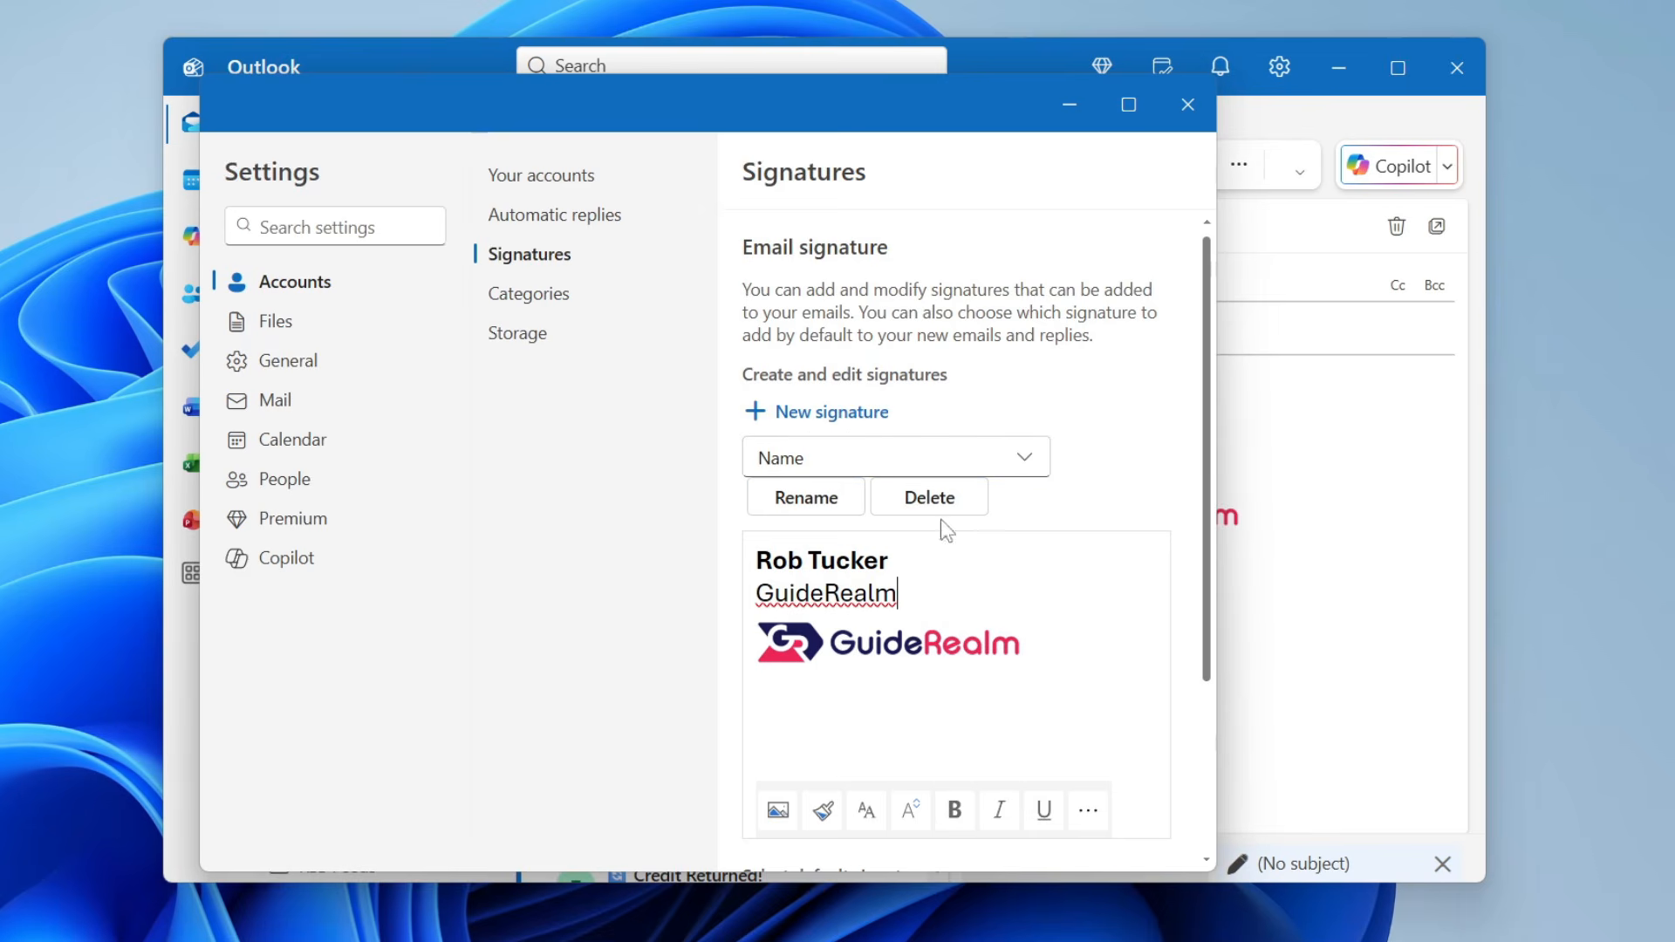
- Save an empty new signature named 'Test', then reselect the 'Name' signature
click(849, 419)
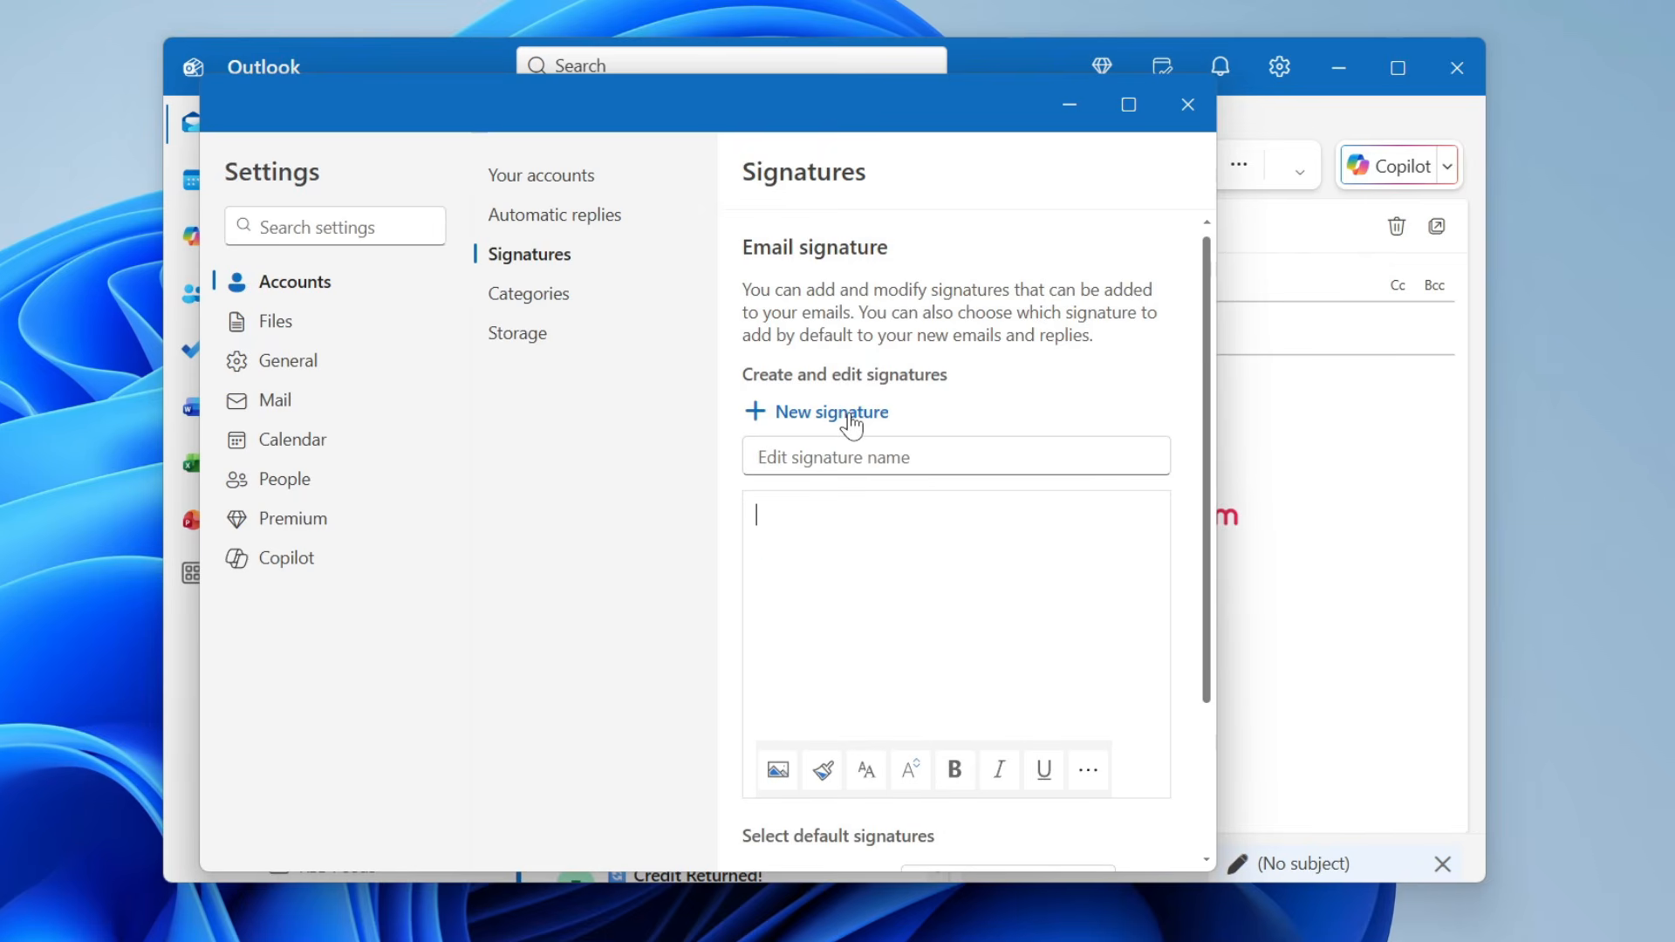
click(828, 462)
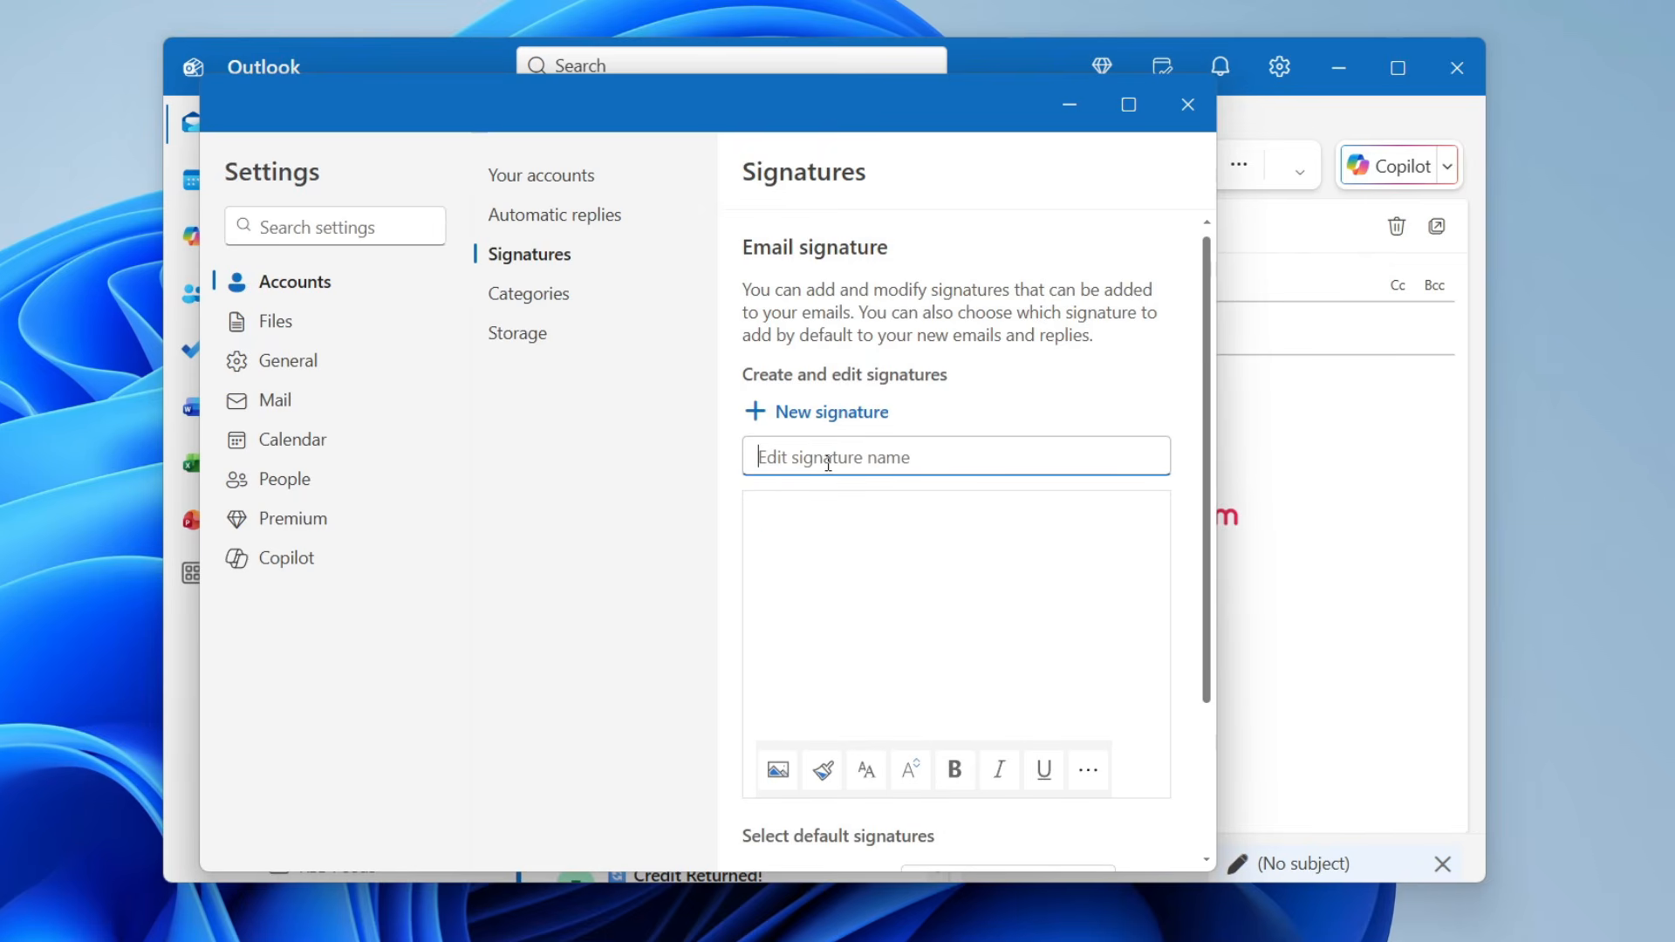
text(Test)
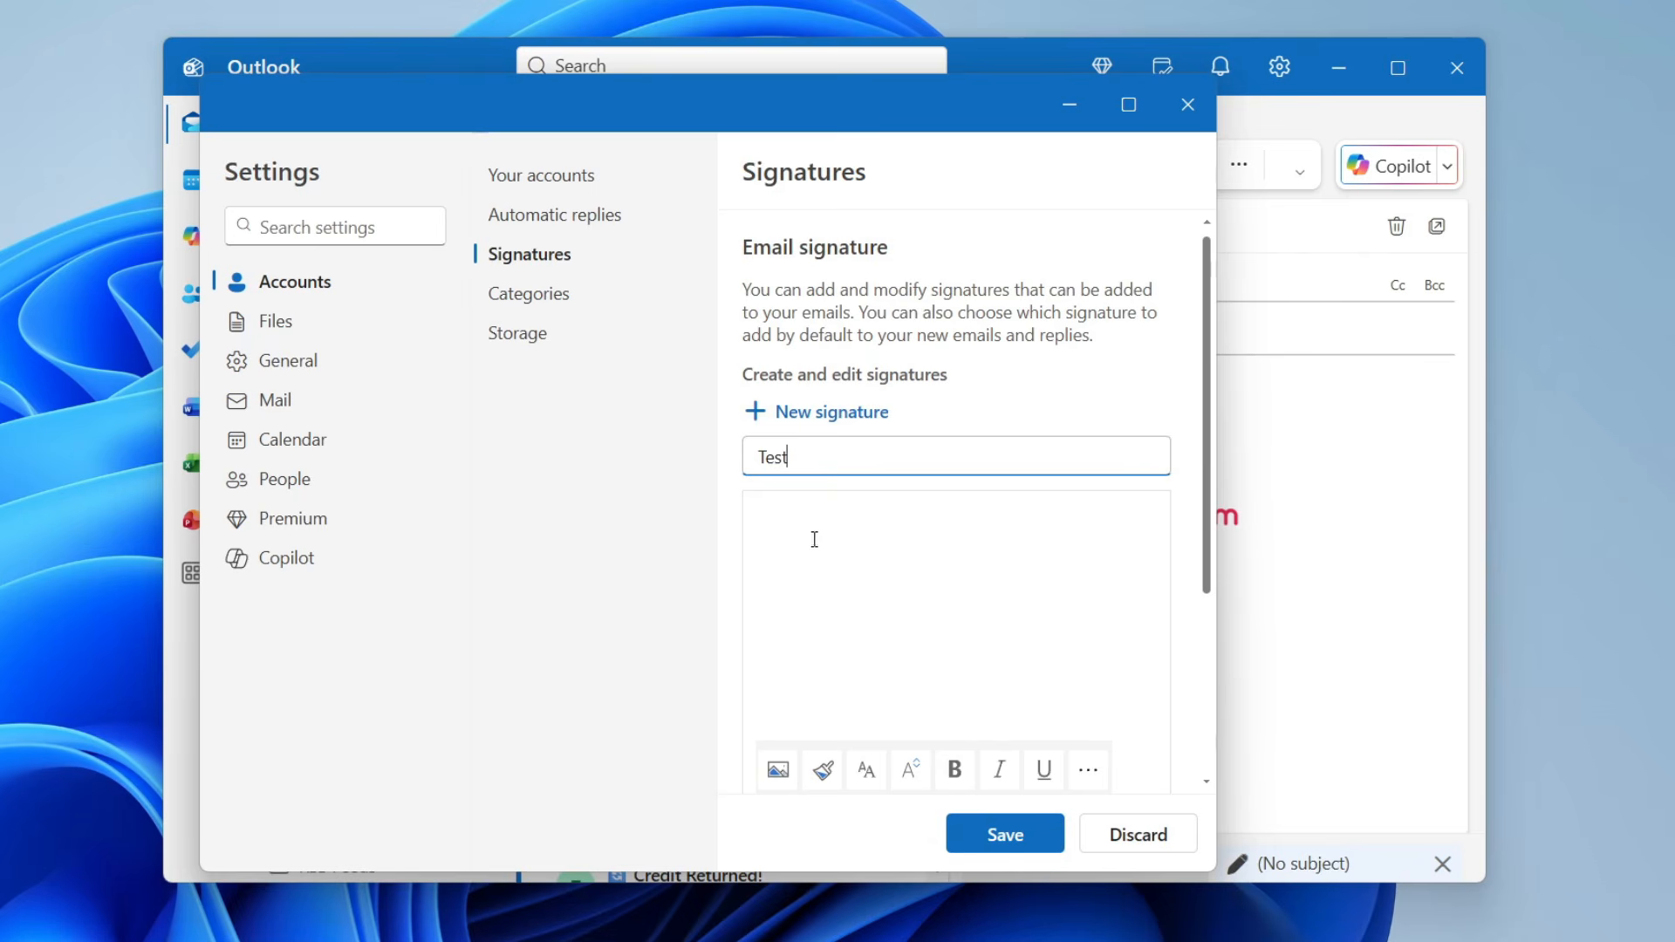
click(1012, 838)
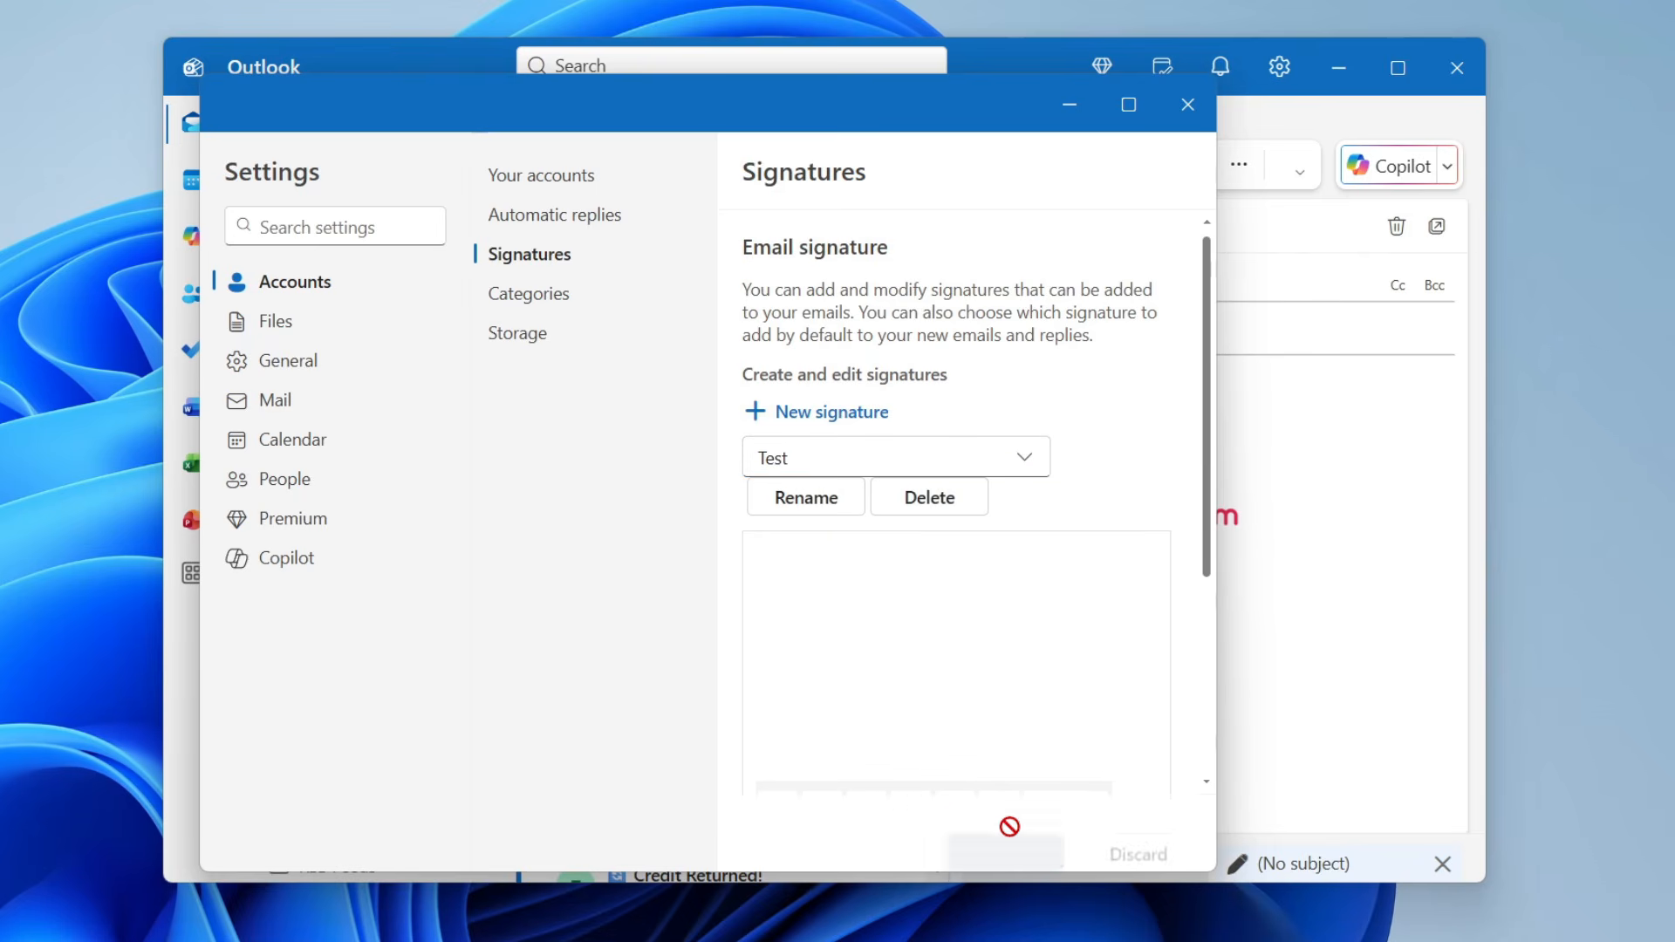
click(877, 460)
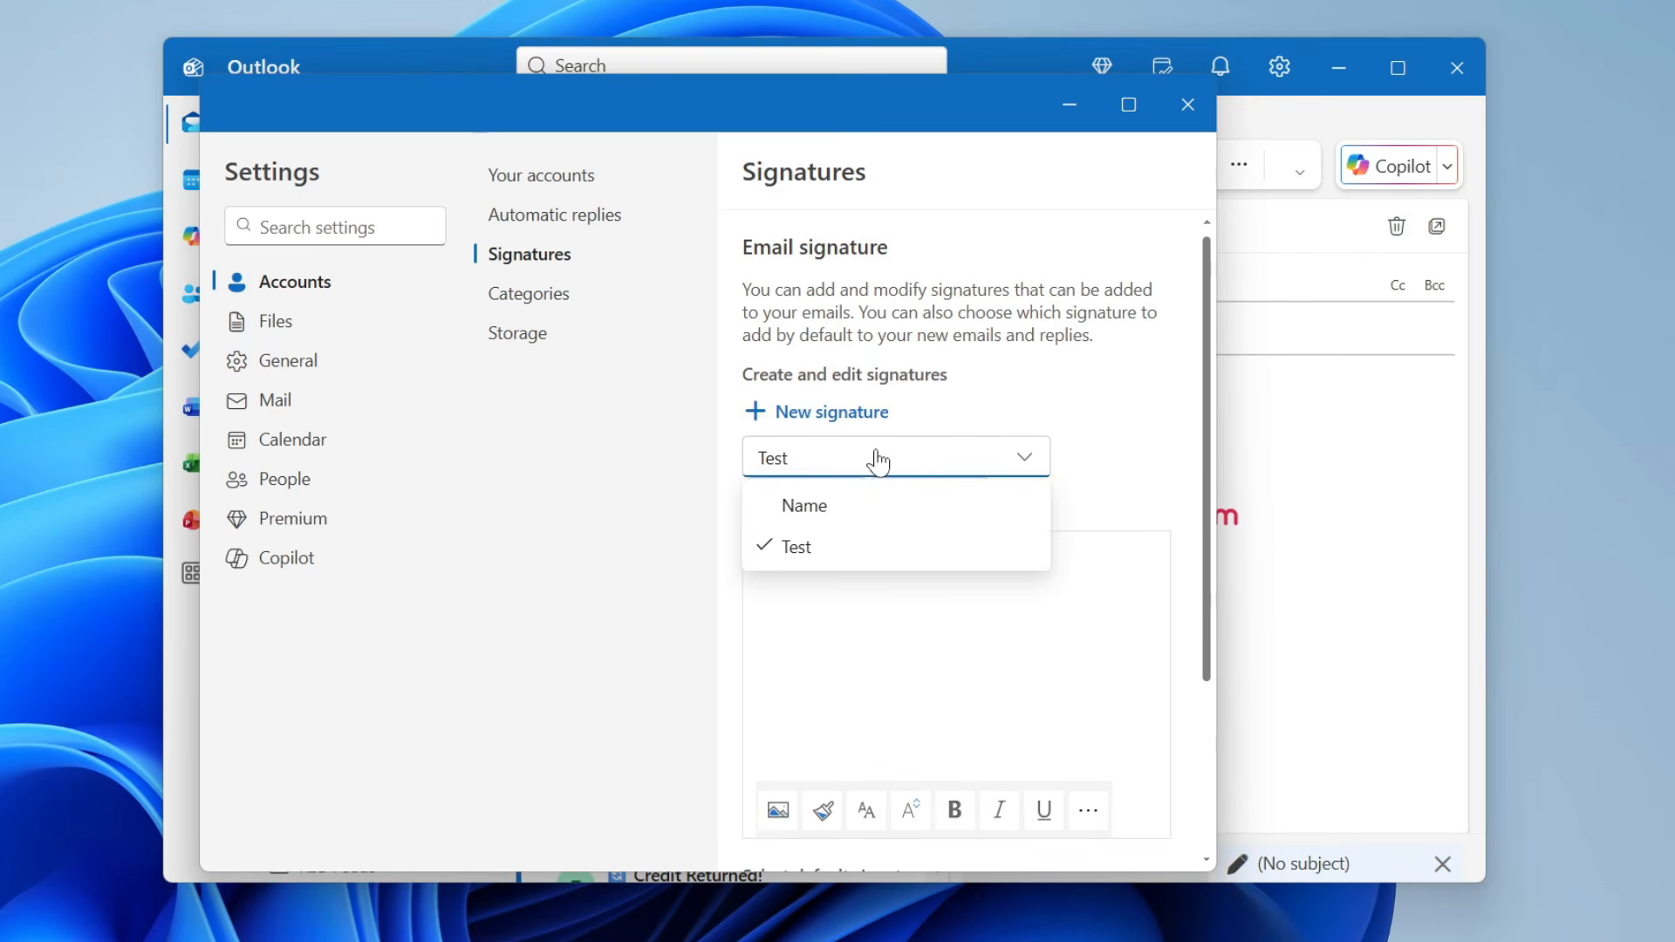
click(848, 515)
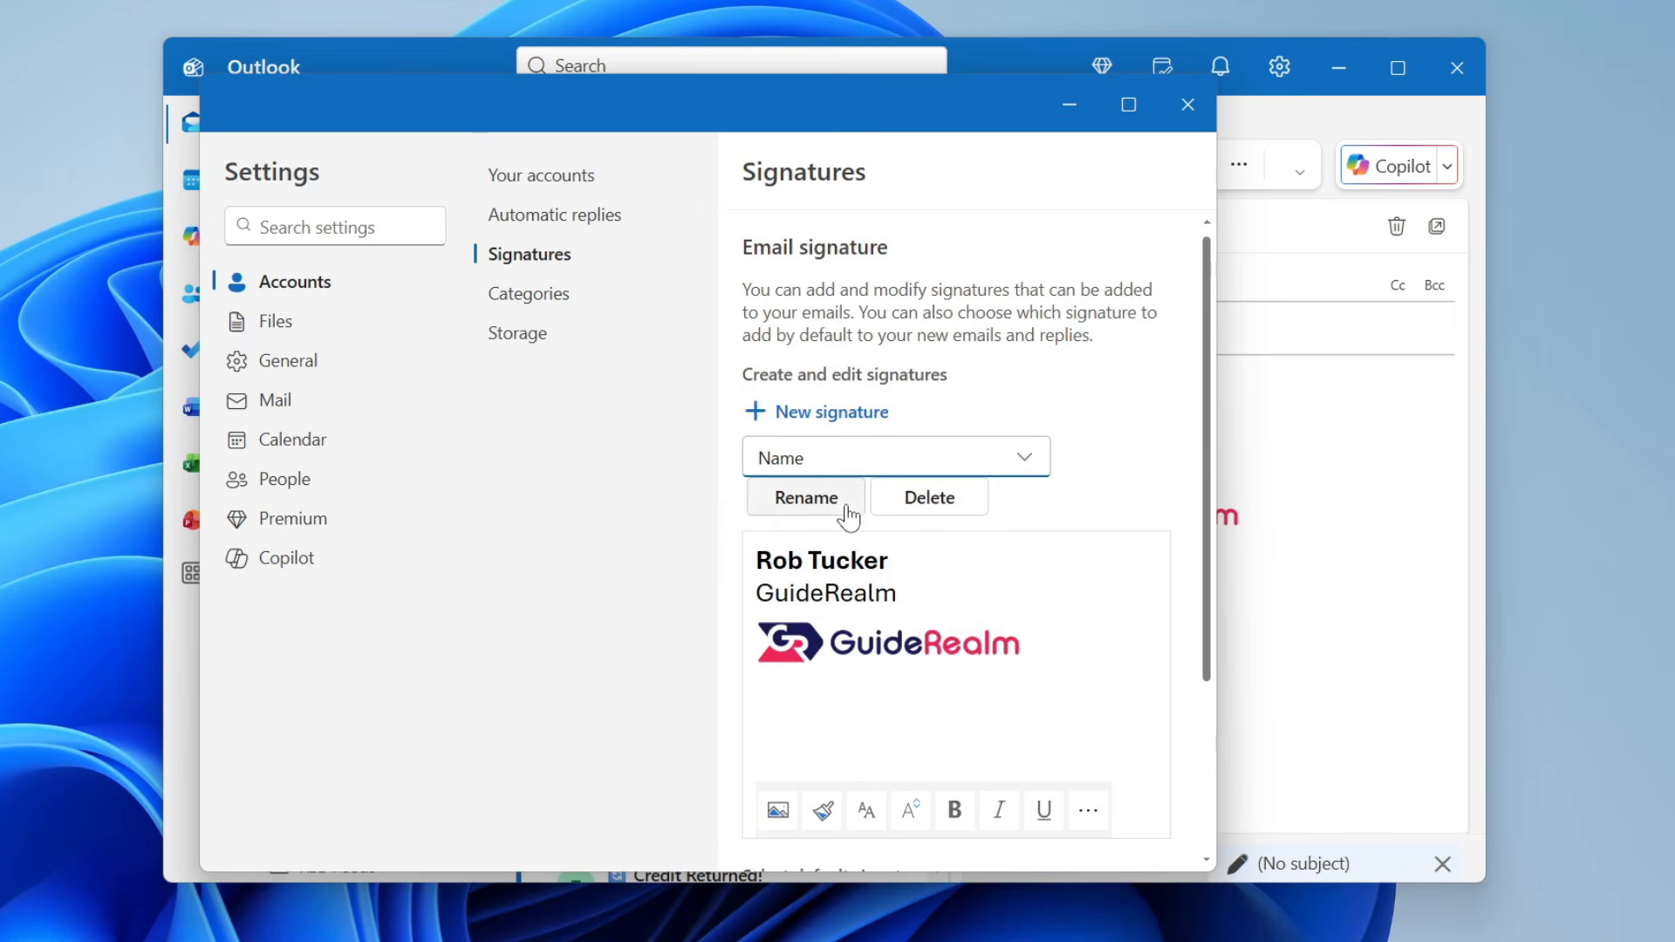
- Type the email address on a new line directly under GuideRealm
click(926, 591)
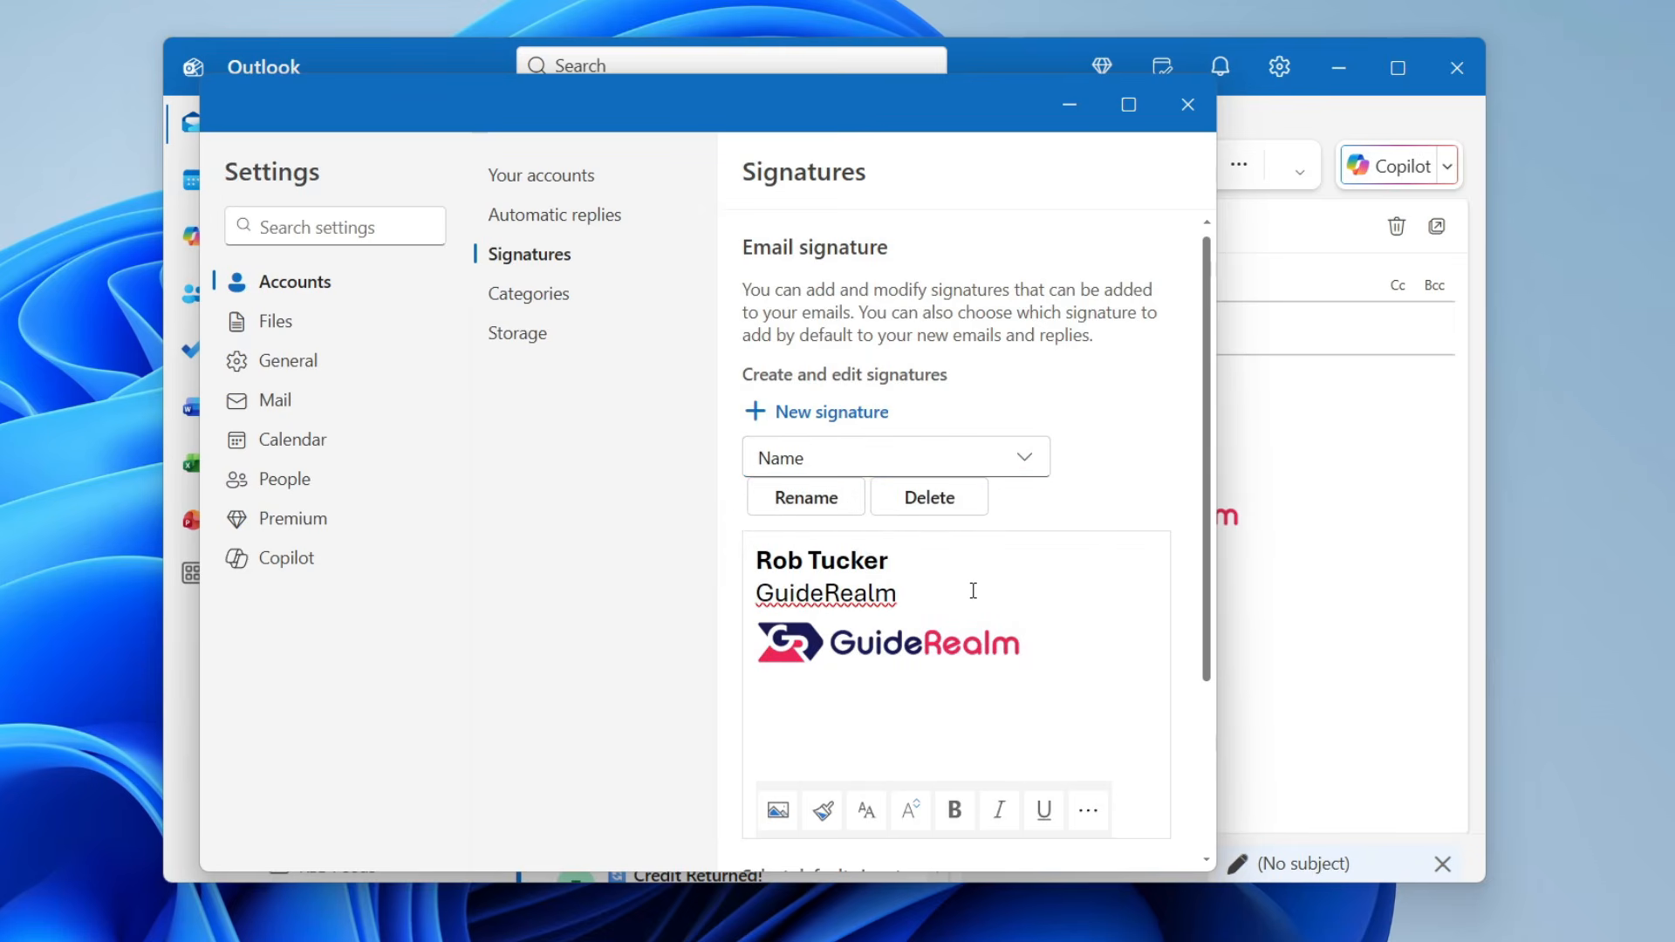
key(Return)
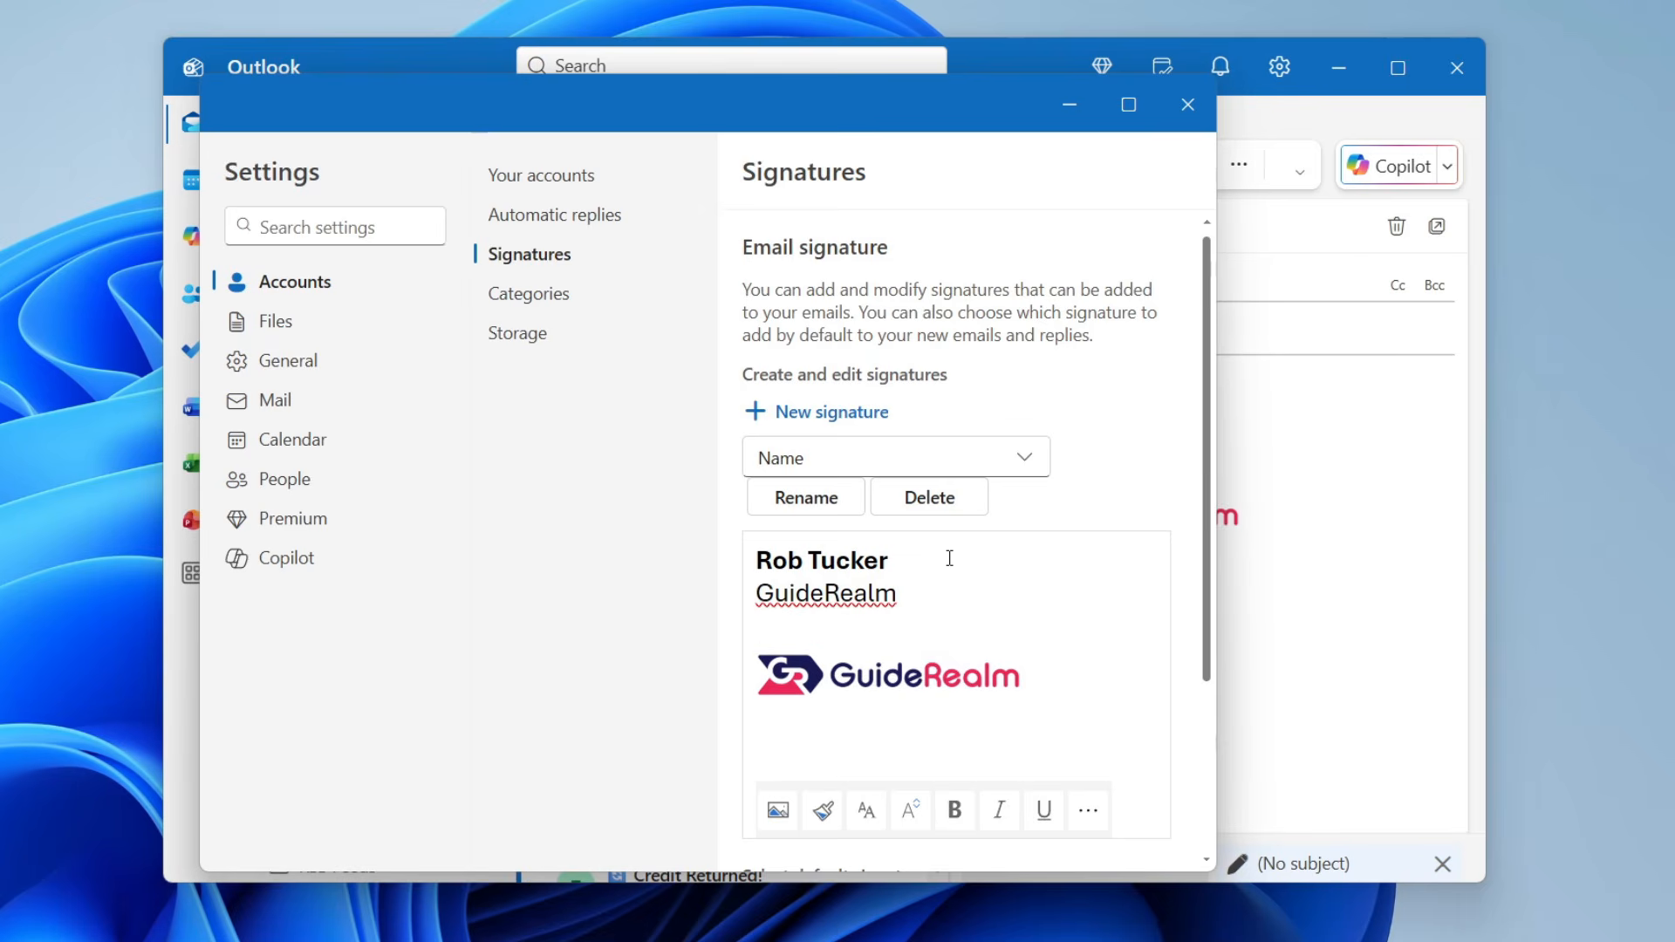
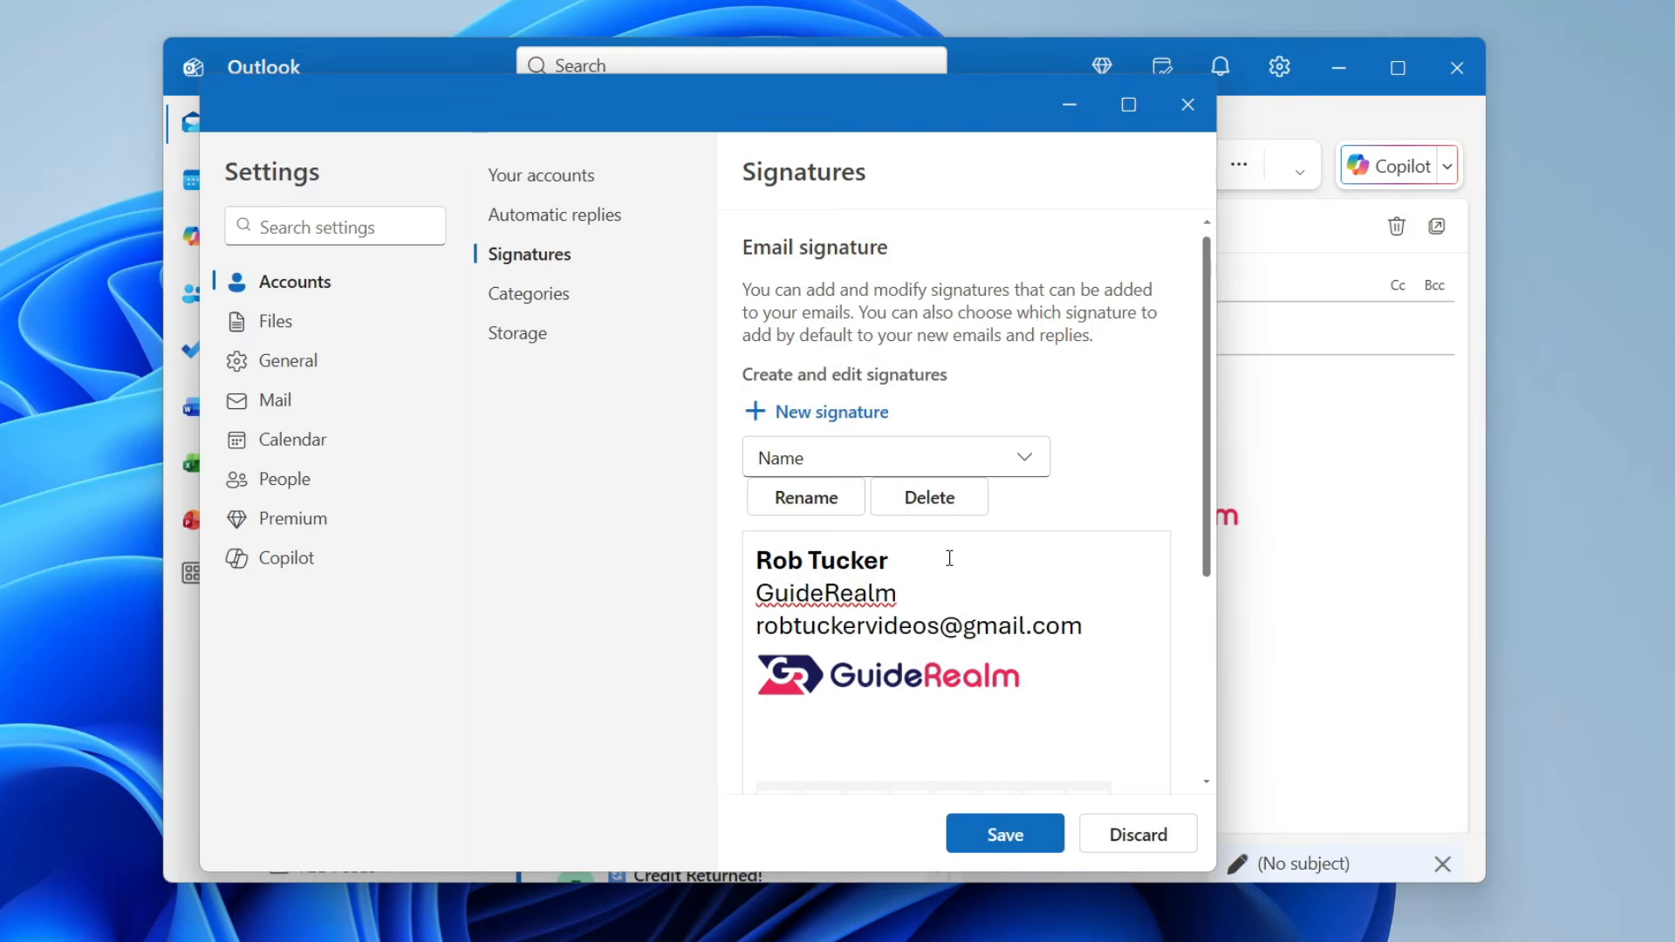
scroll(1009, 457, down, 1)
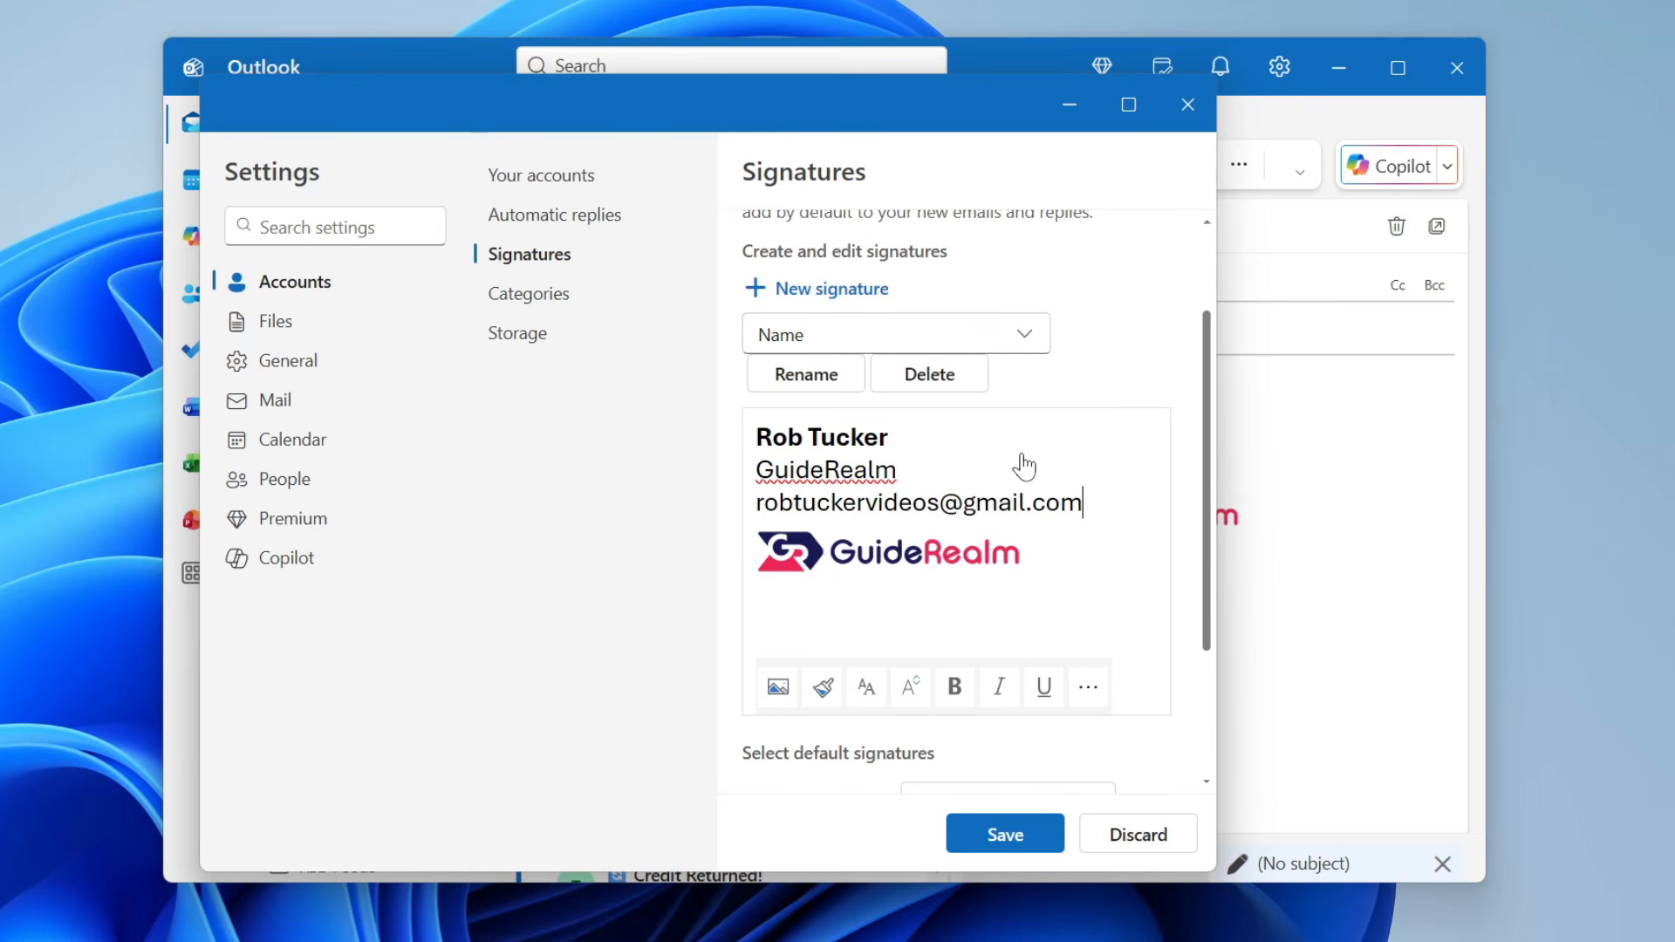
- Try bold, italic and underline on the email line, leaving it plain at size 16
triple_click(999, 504)
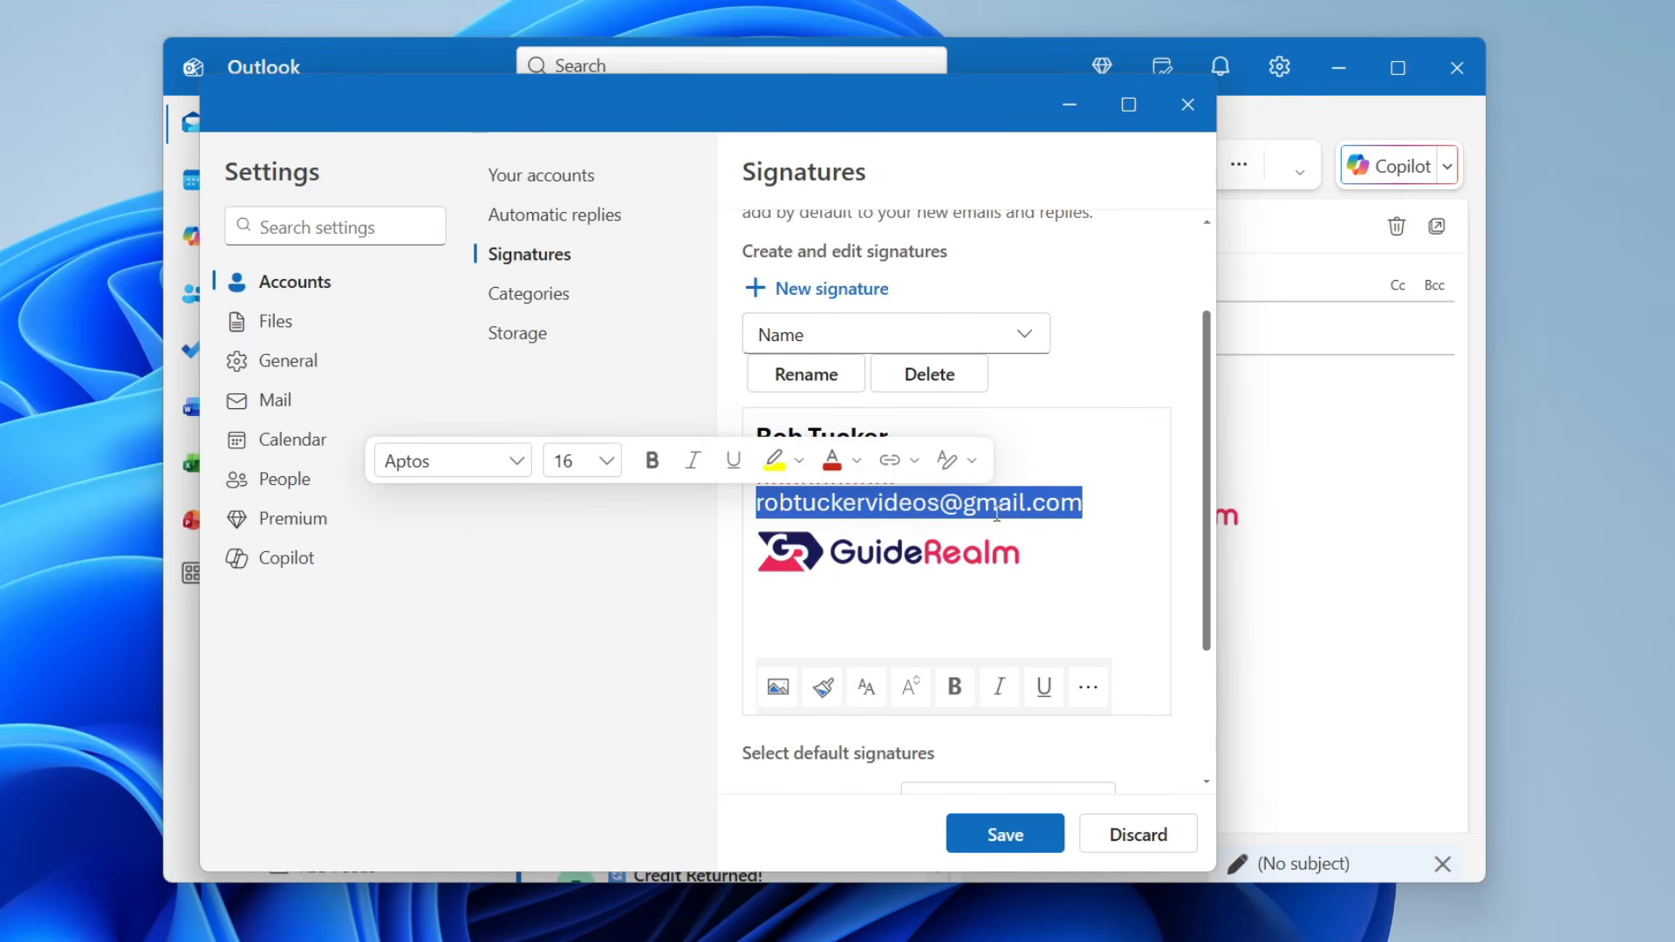
click(867, 691)
click(917, 700)
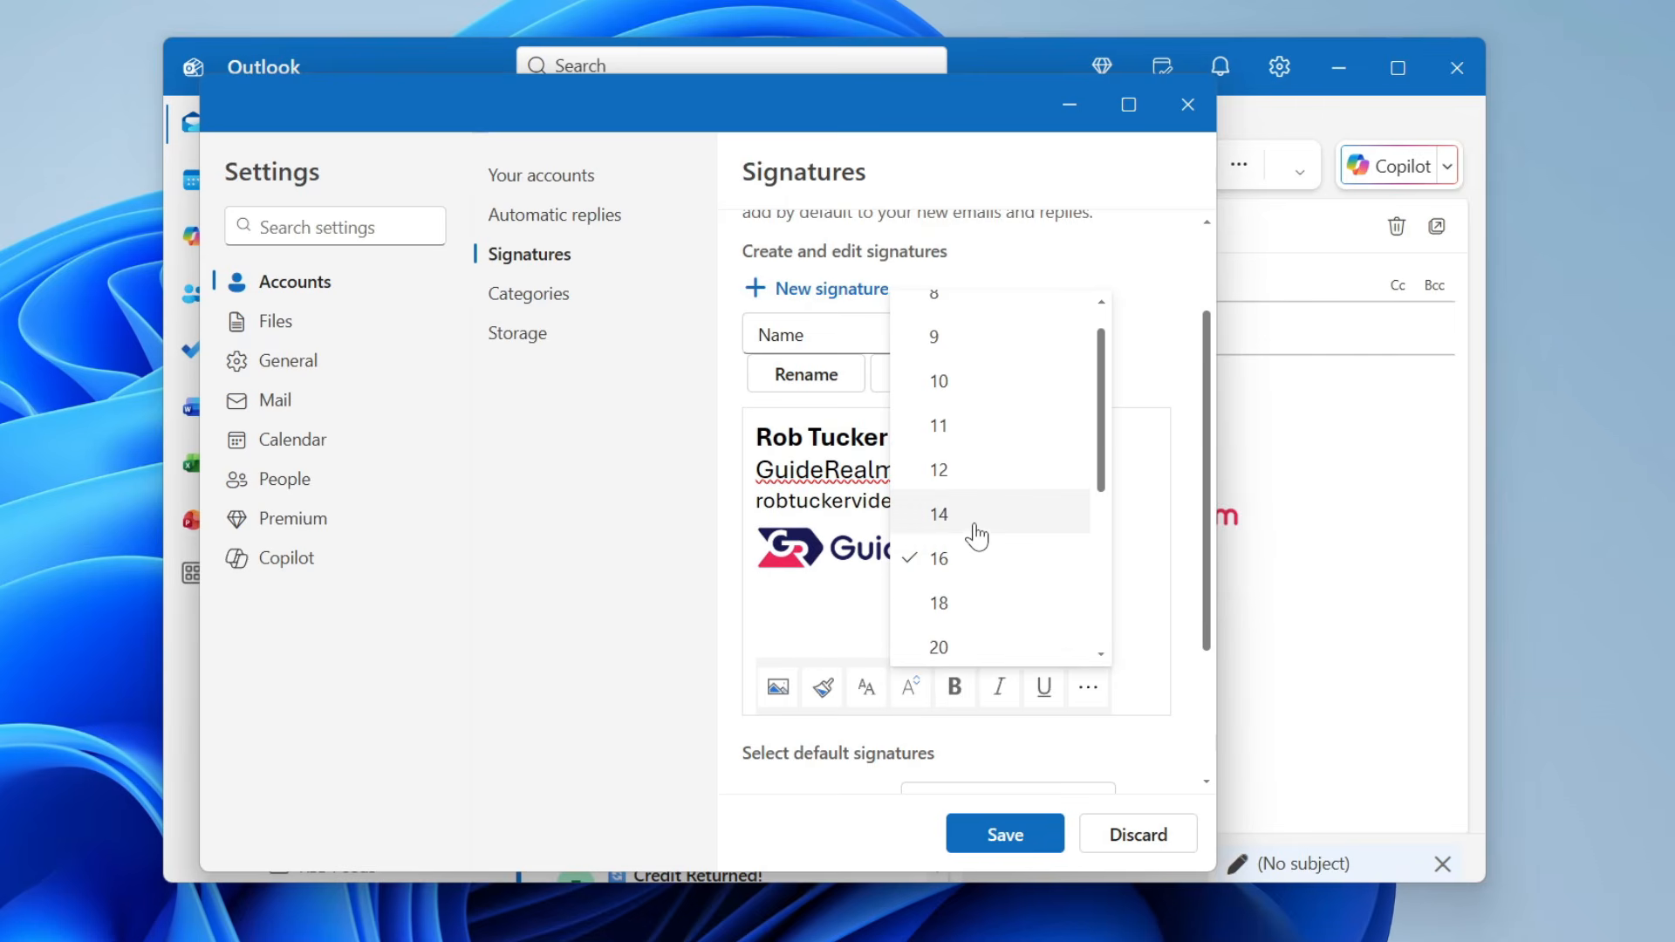
click(975, 555)
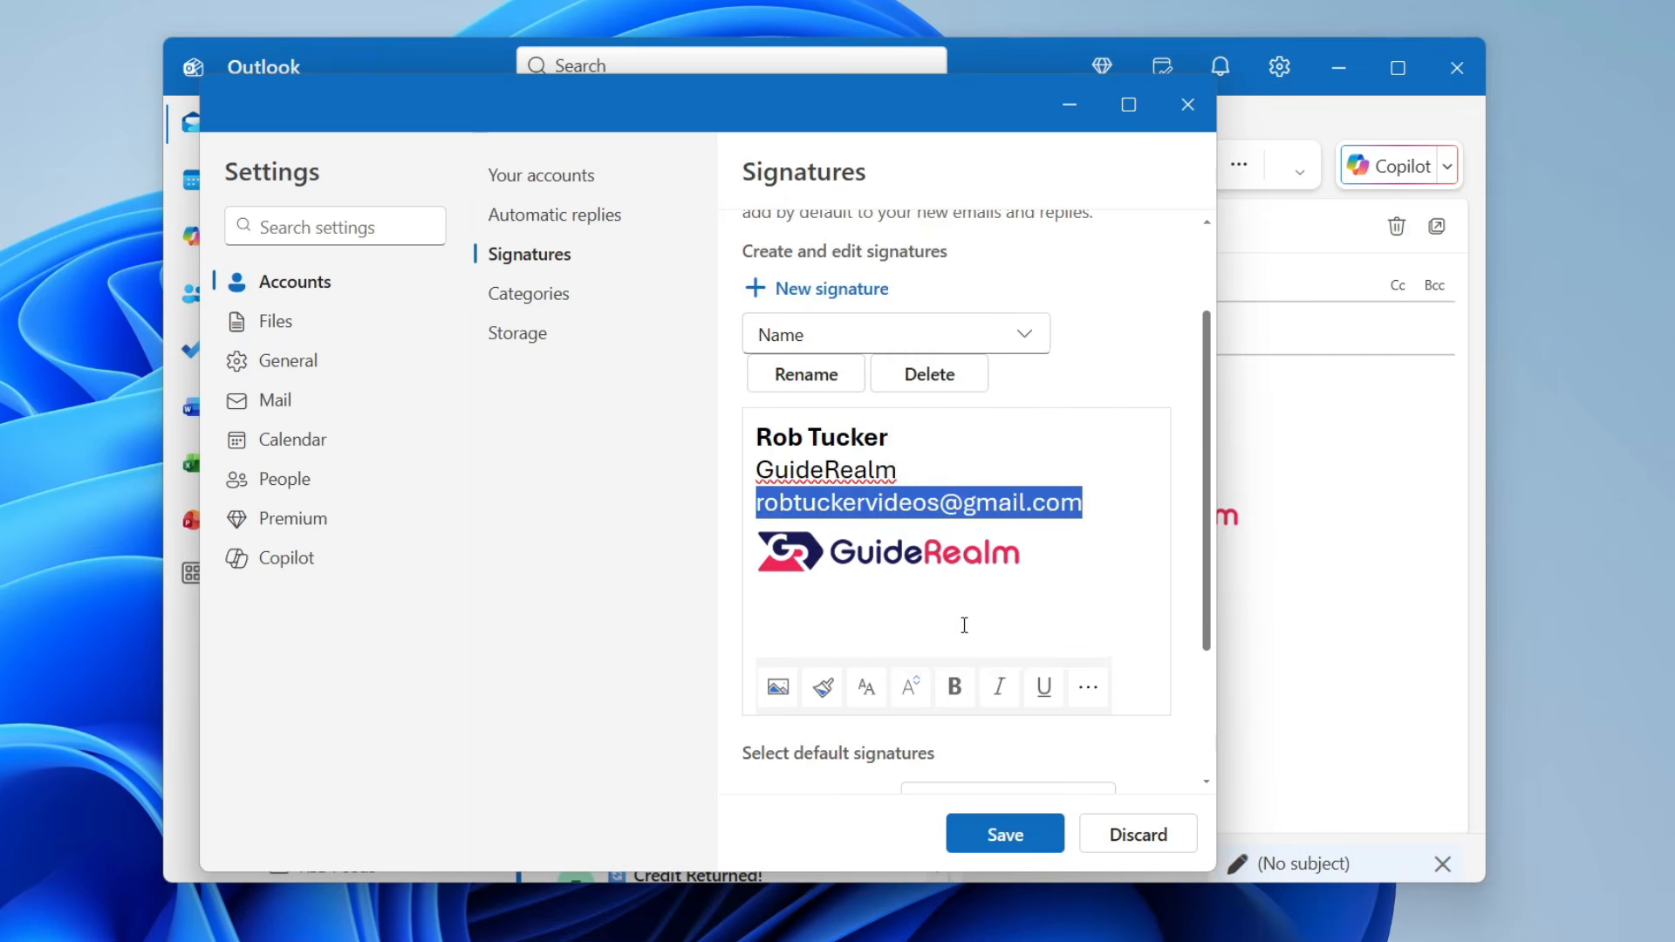
click(955, 689)
click(956, 689)
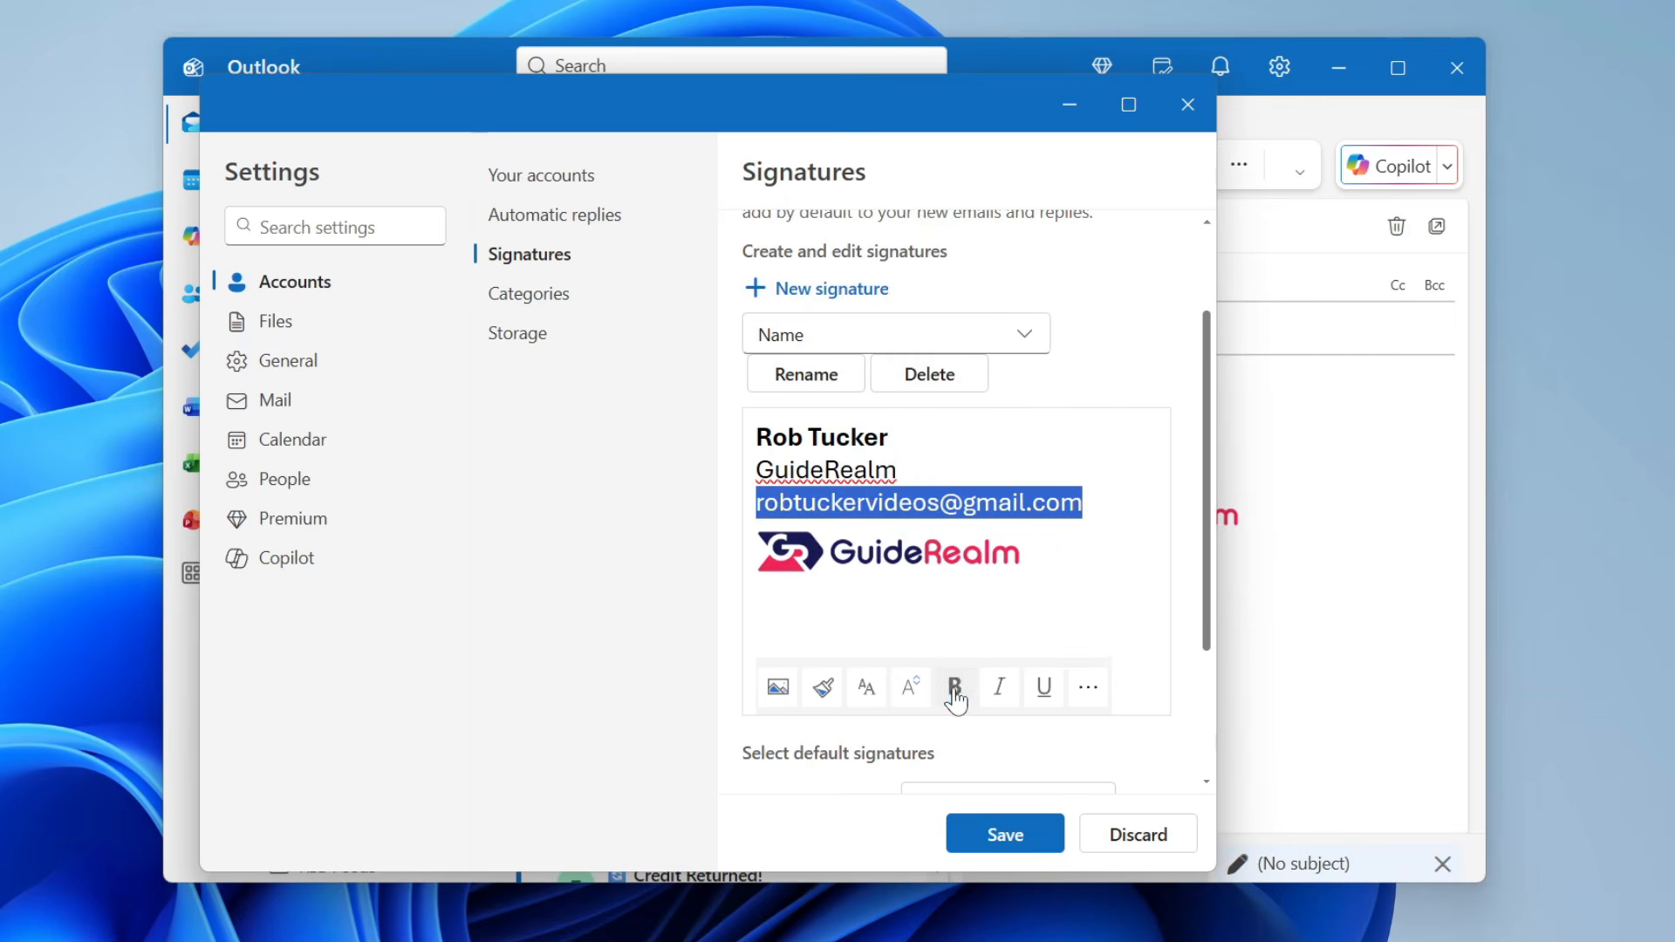
click(1001, 689)
click(1012, 697)
click(1040, 689)
click(1040, 689)
click(1087, 689)
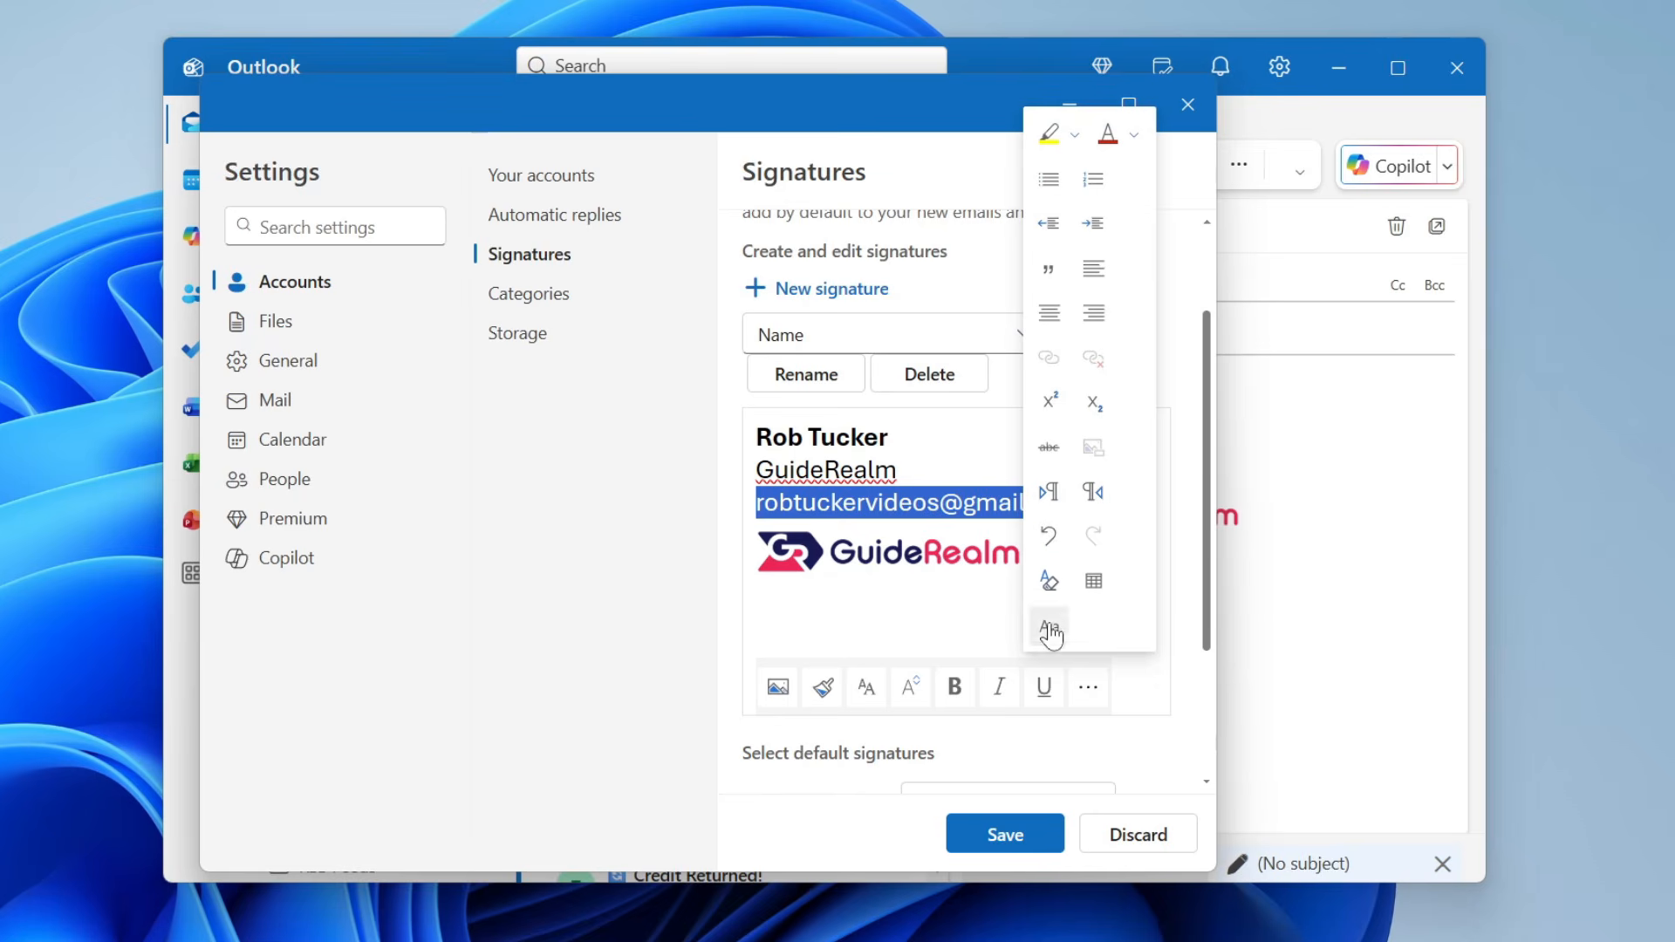
click(964, 744)
click(1097, 499)
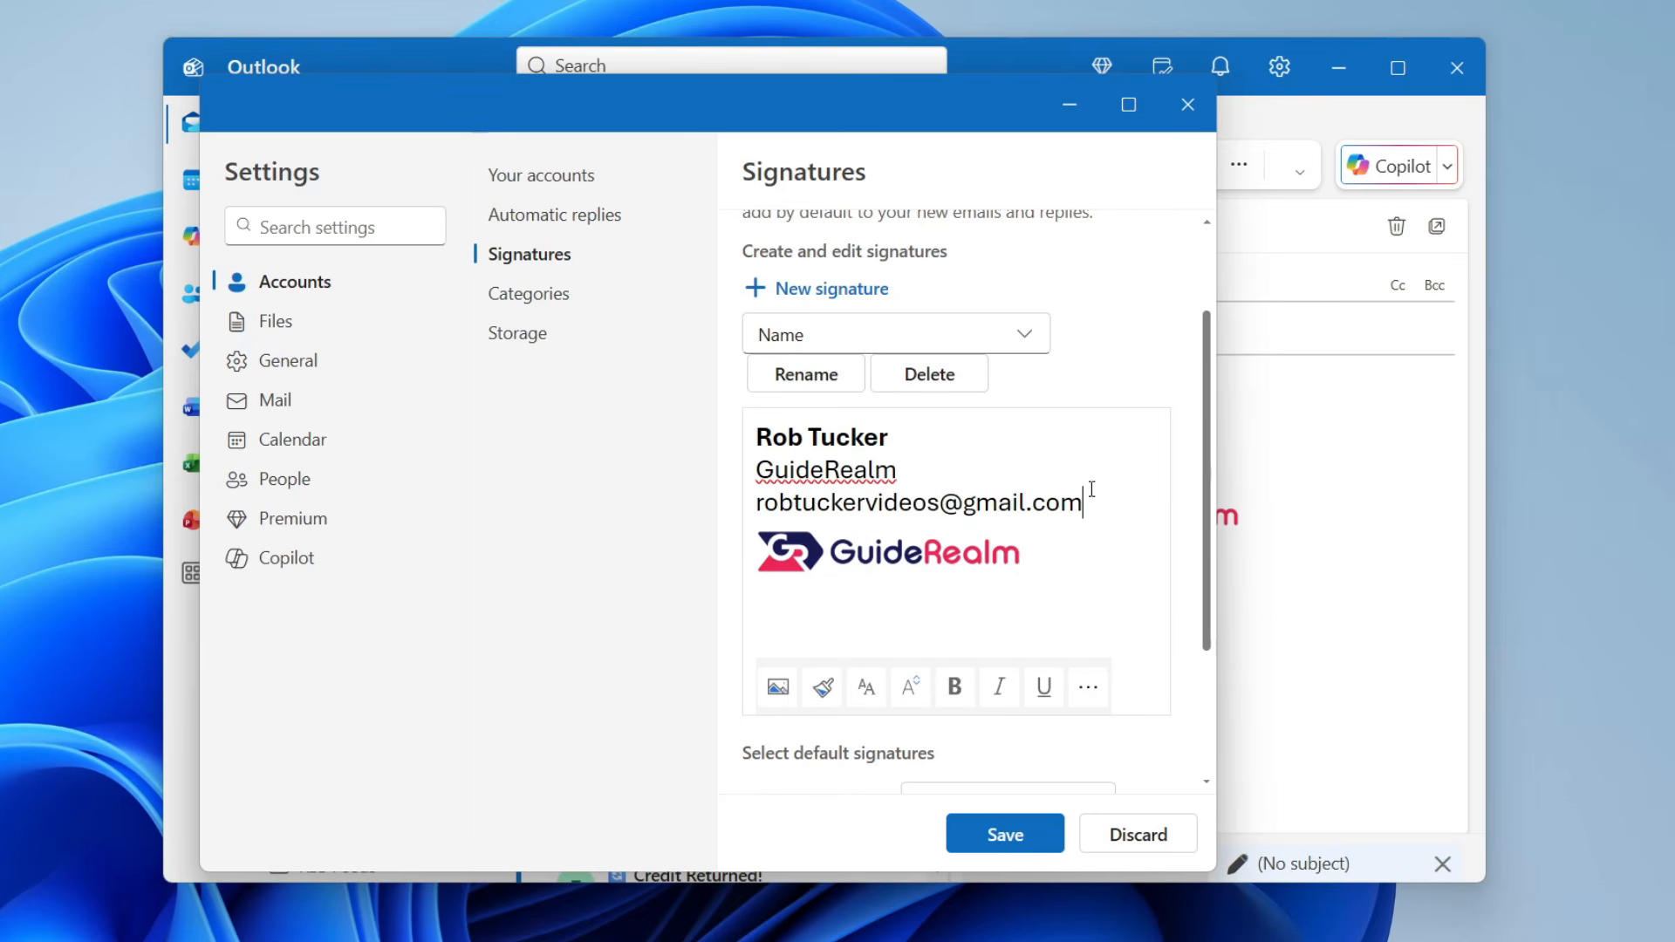
- Delete the wide GuideRealm banner logo below the email line
scroll(1080, 479, down, 3)
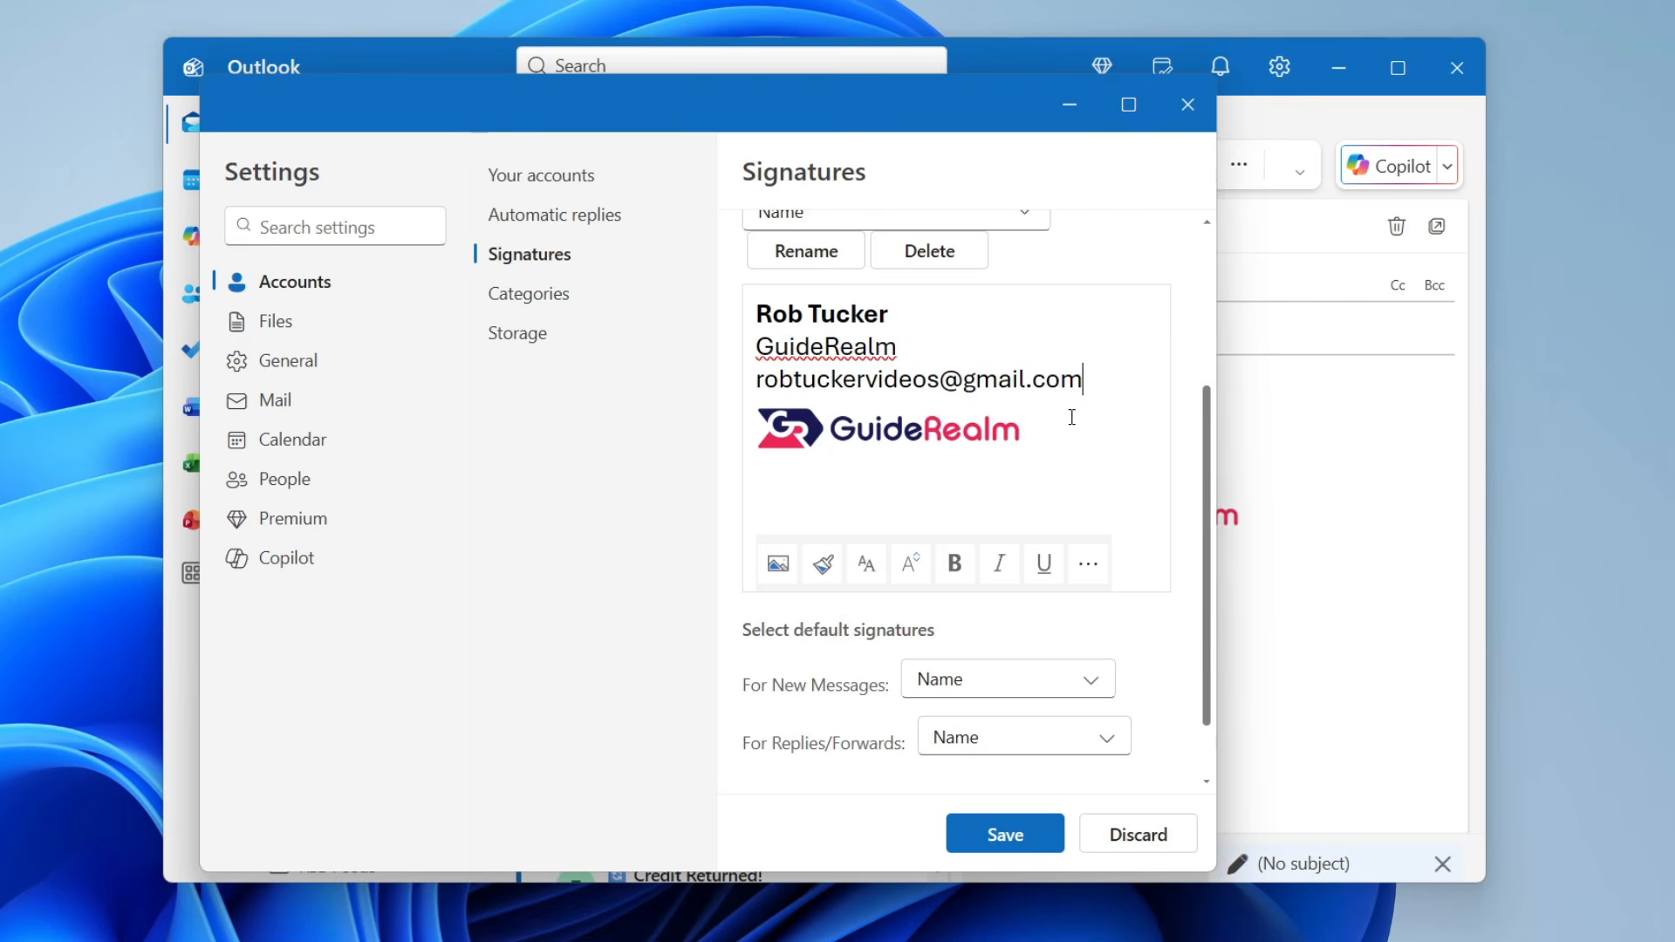
key(Return)
key(BackSpace)
click(859, 430)
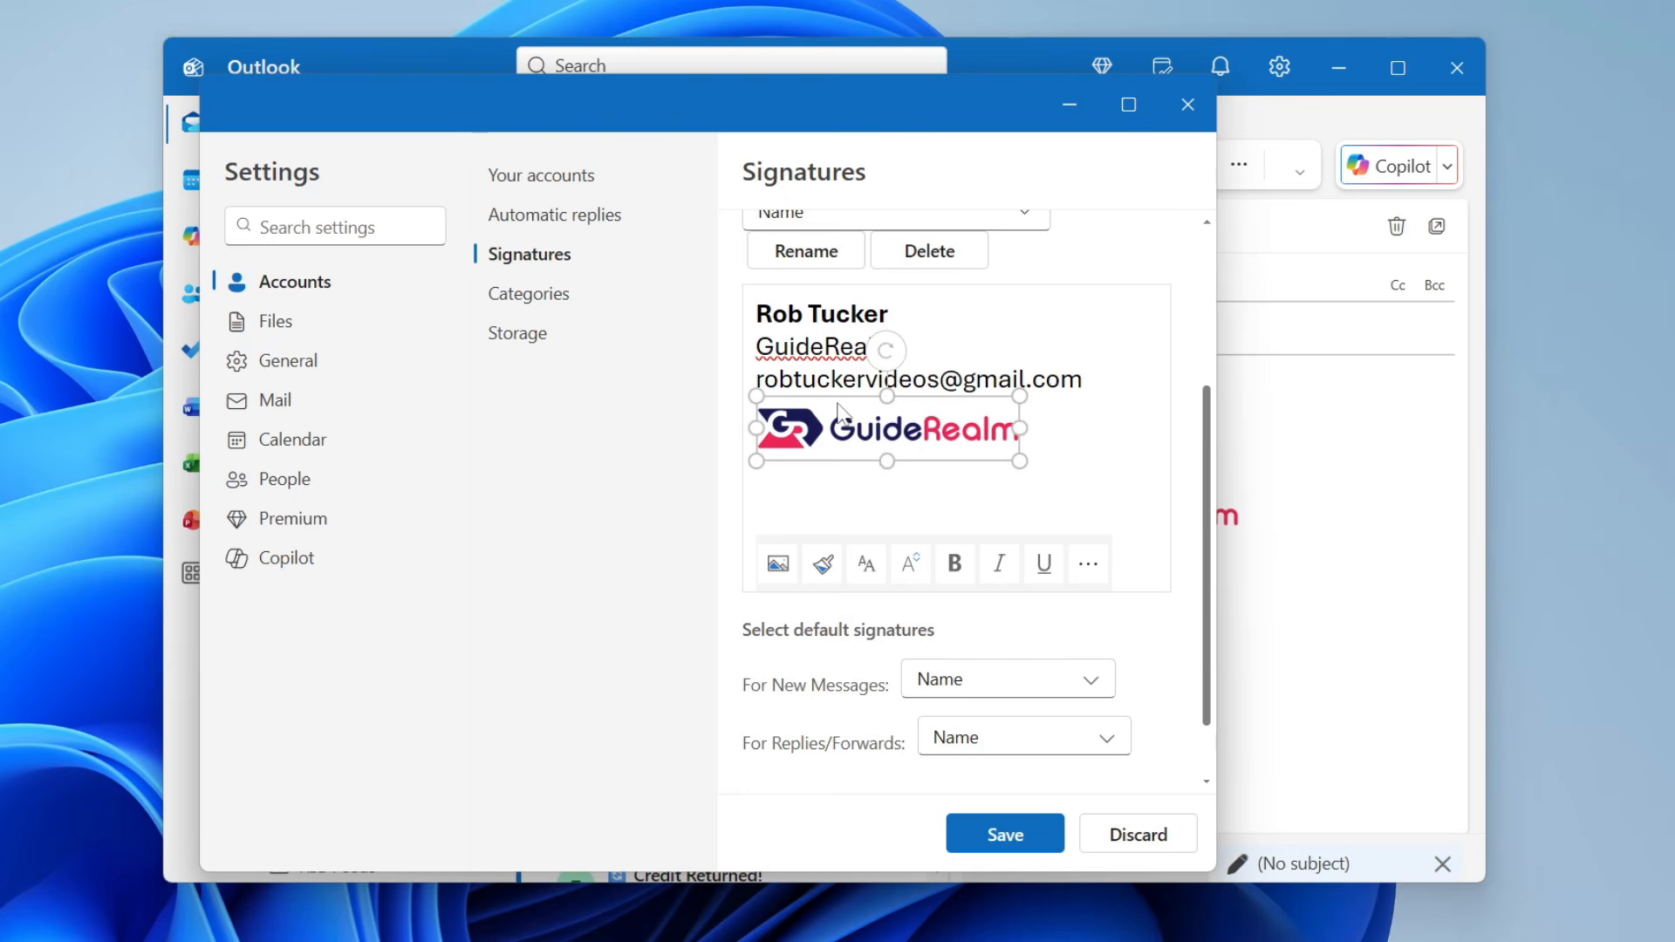
key(Delete)
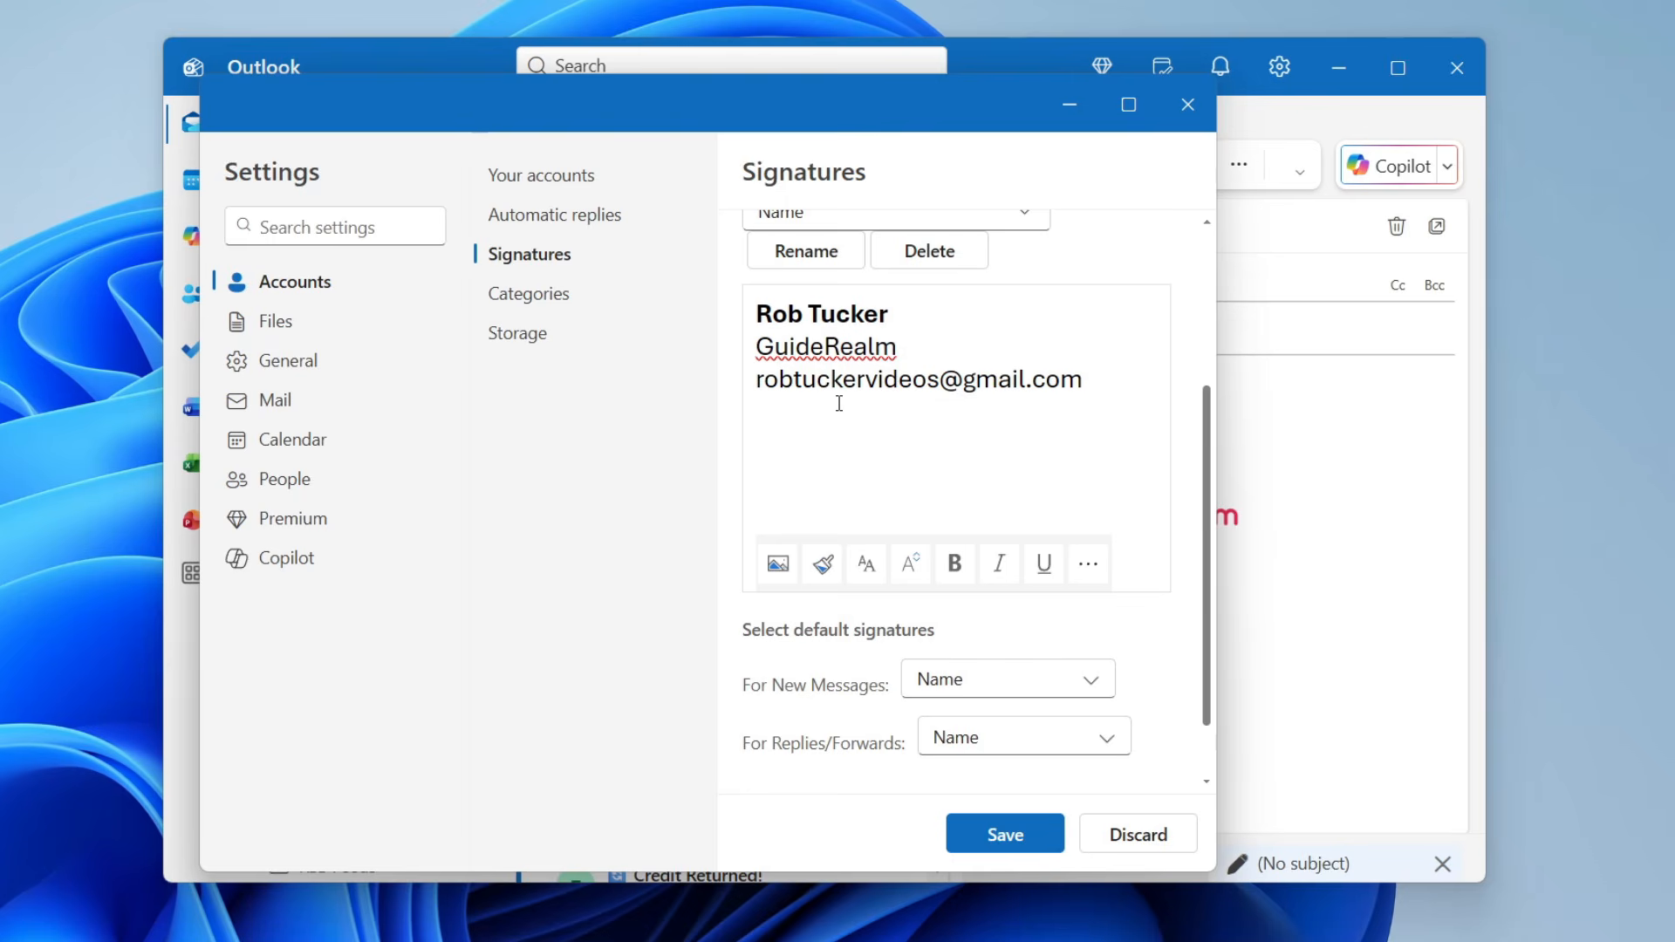
- Insert profile picture.jpg from GuideRealm > Assets as an inline signature image
click(778, 565)
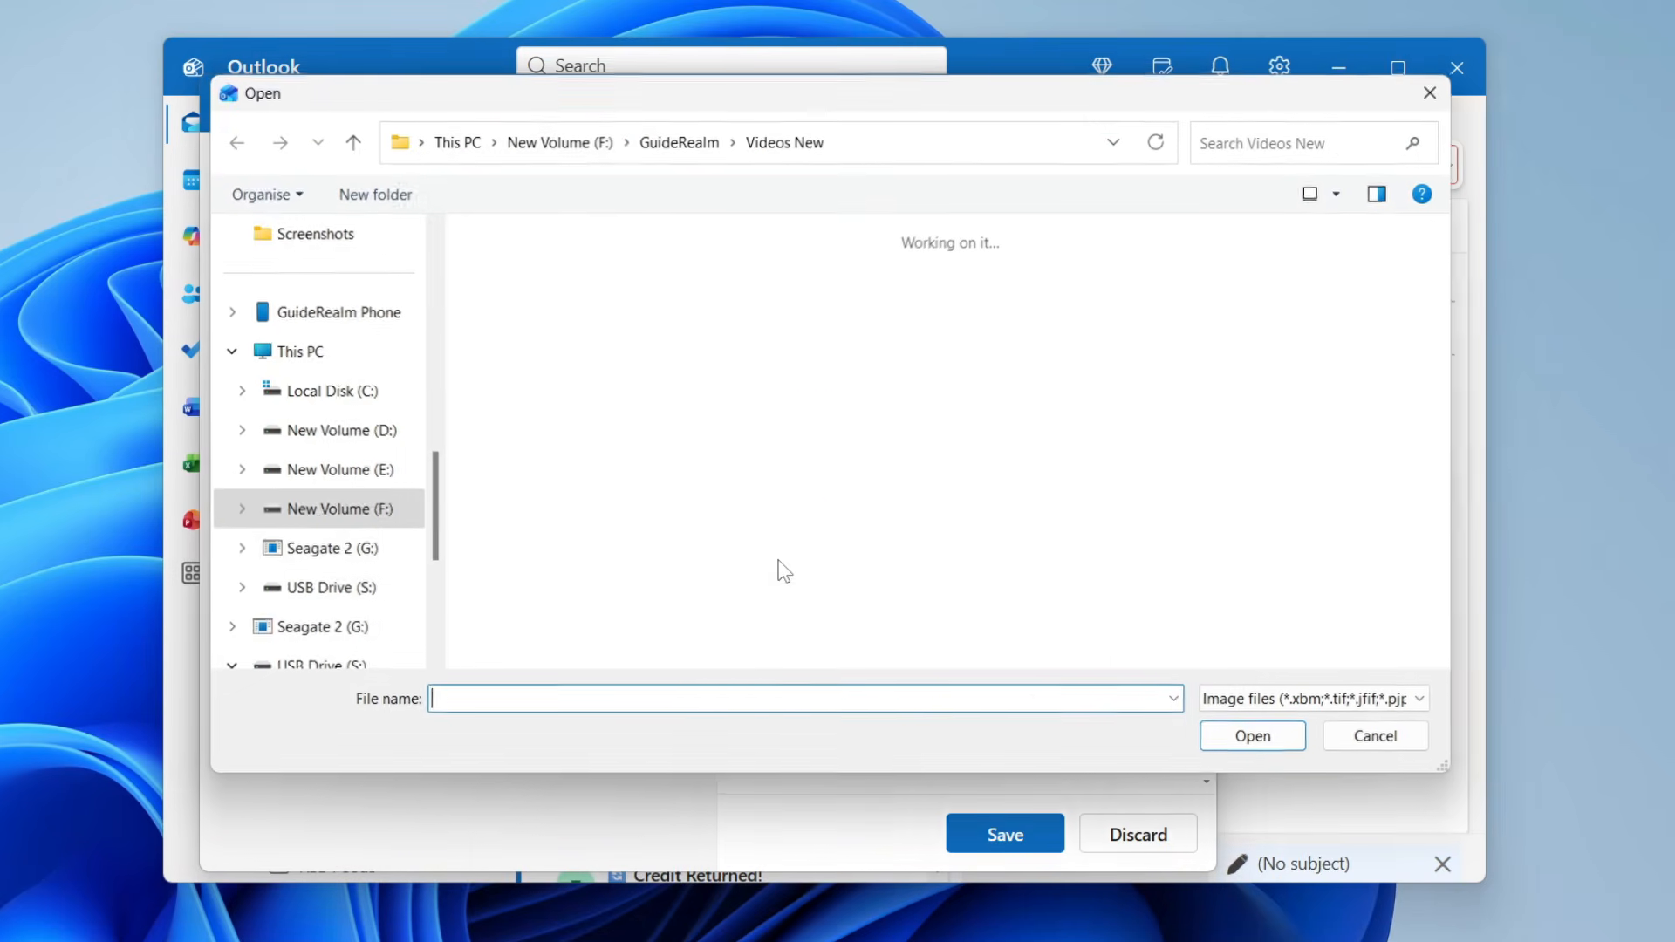
scroll(325, 415, up, 3)
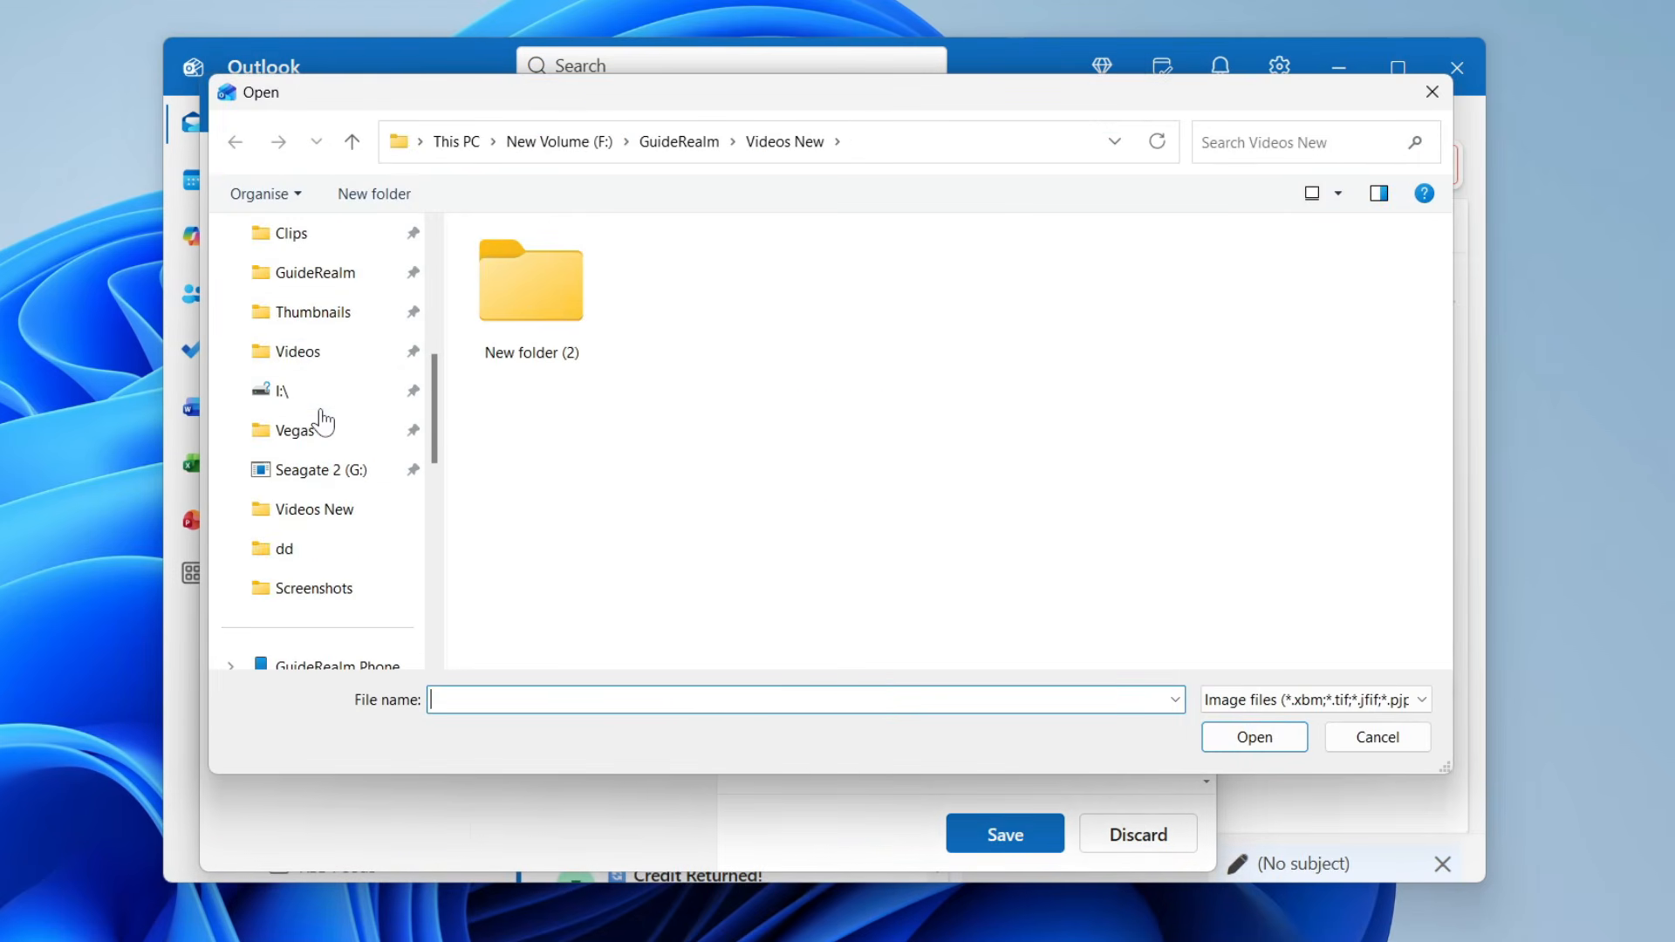
click(333, 277)
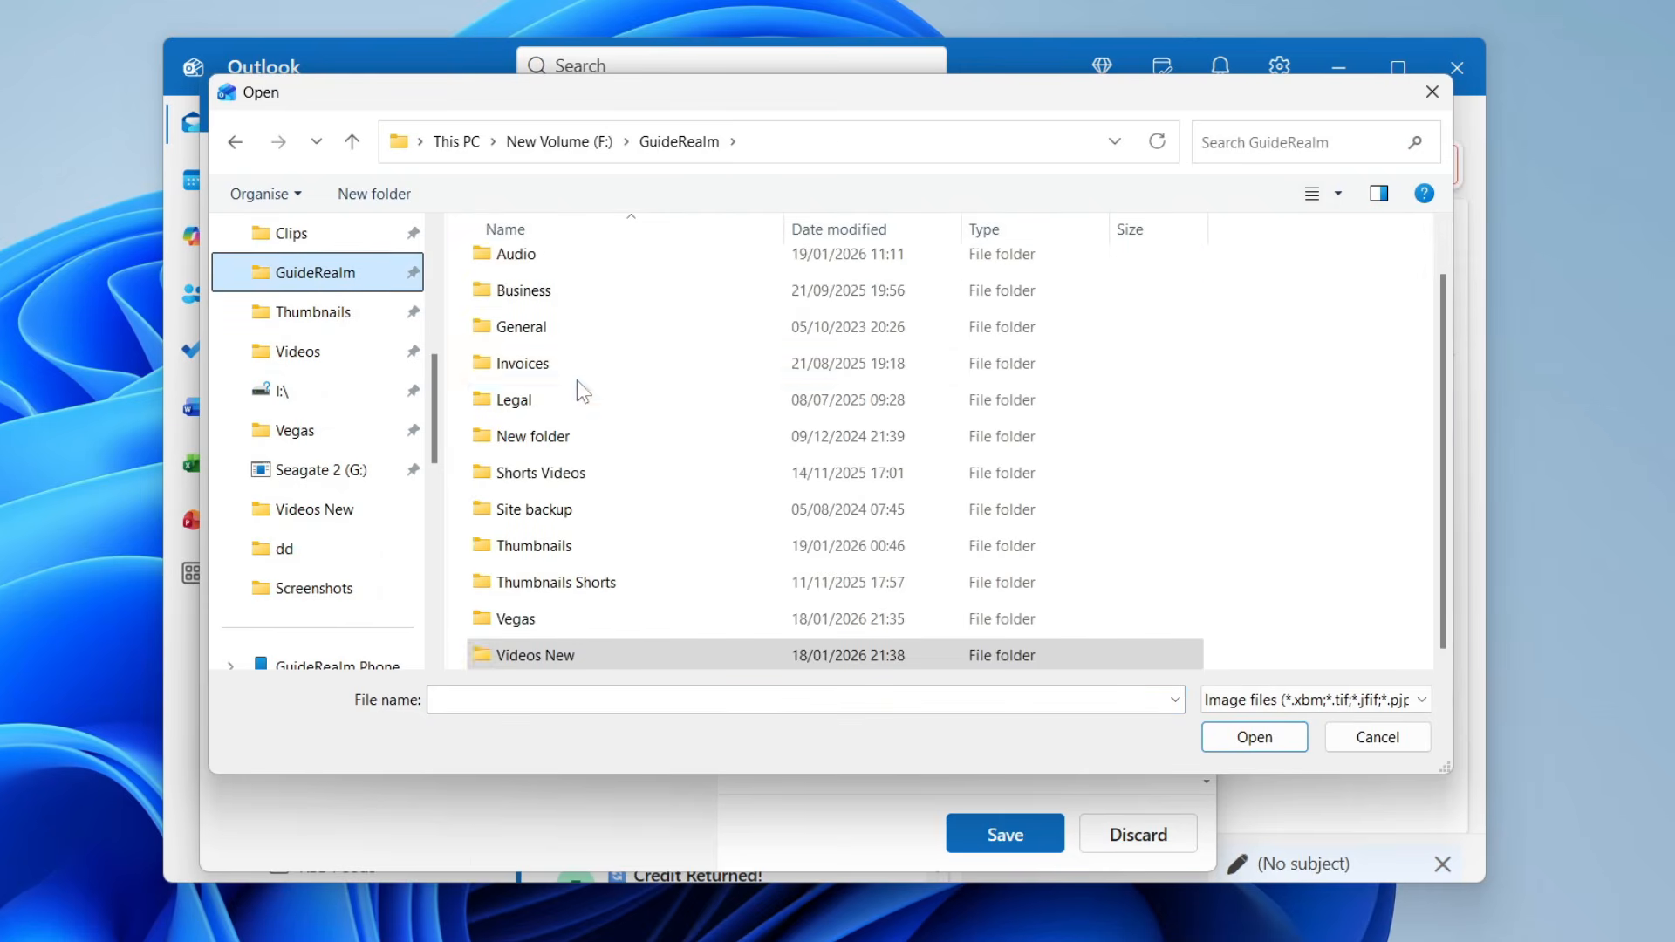
click(557, 259)
double_click(556, 266)
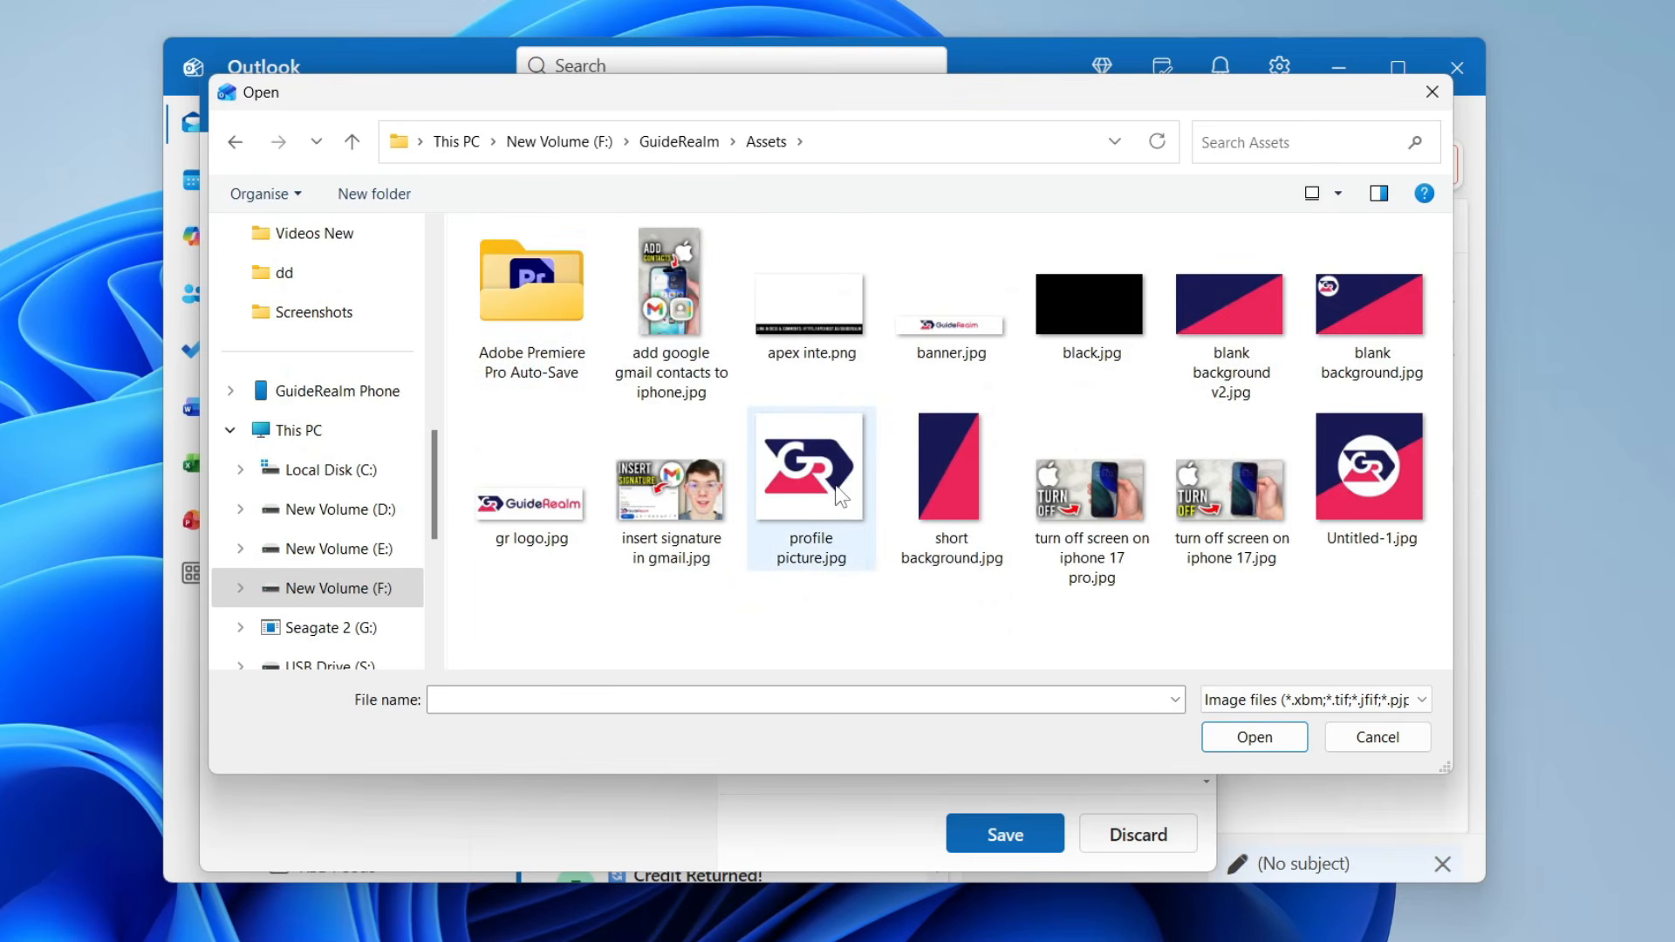
click(811, 475)
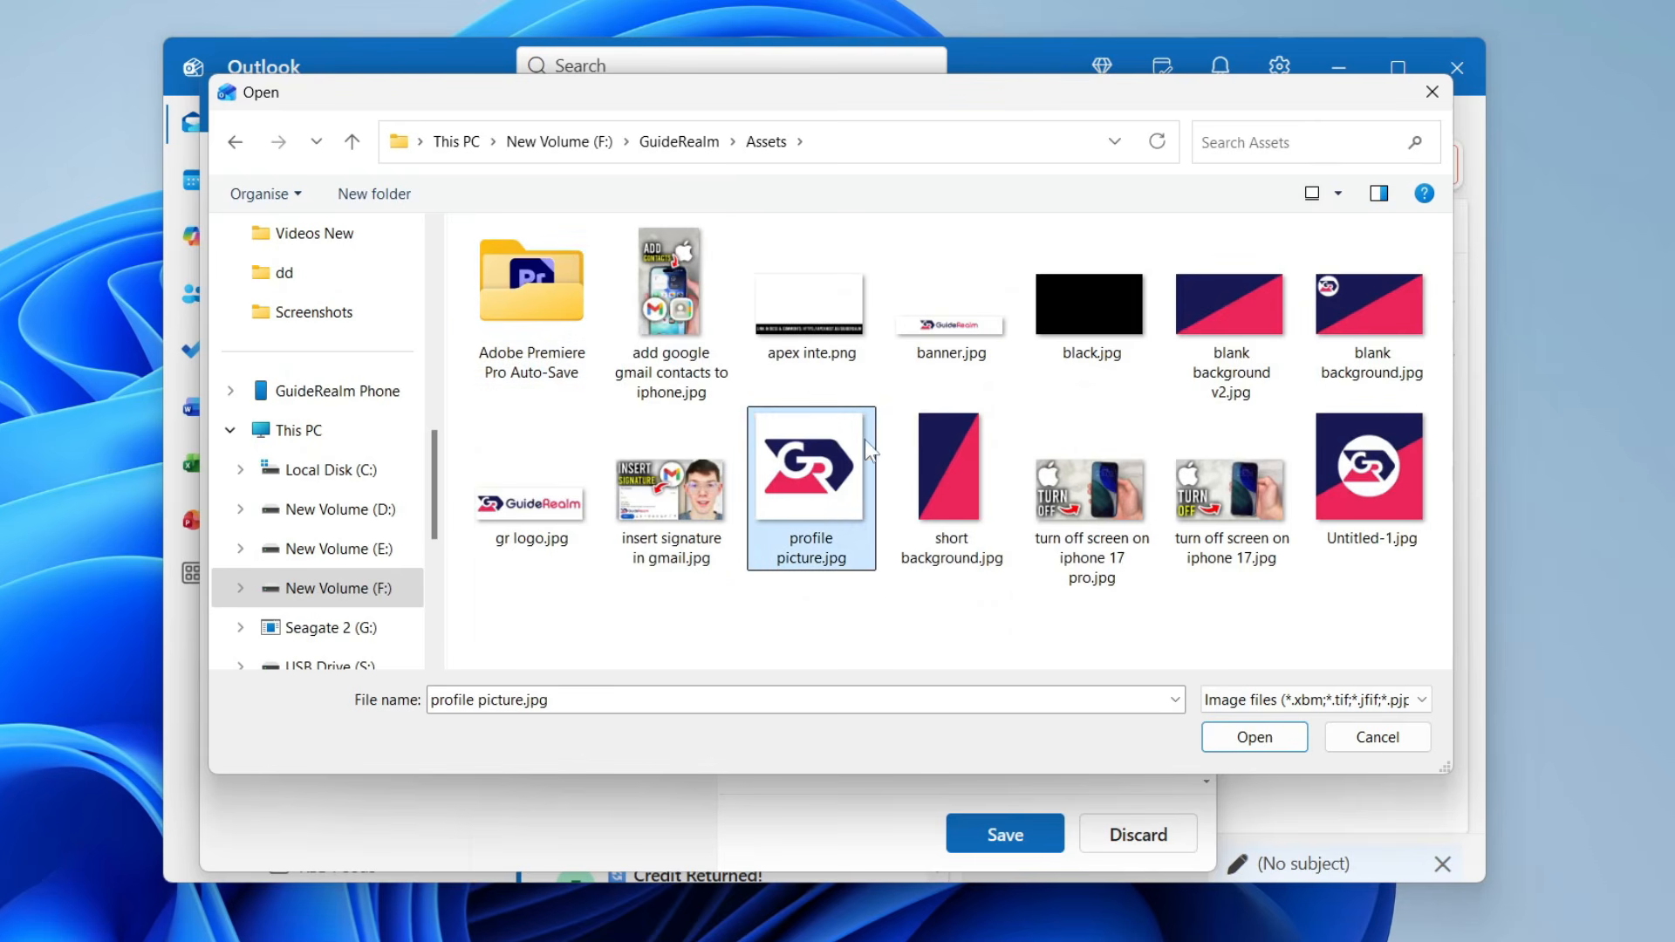
click(1255, 738)
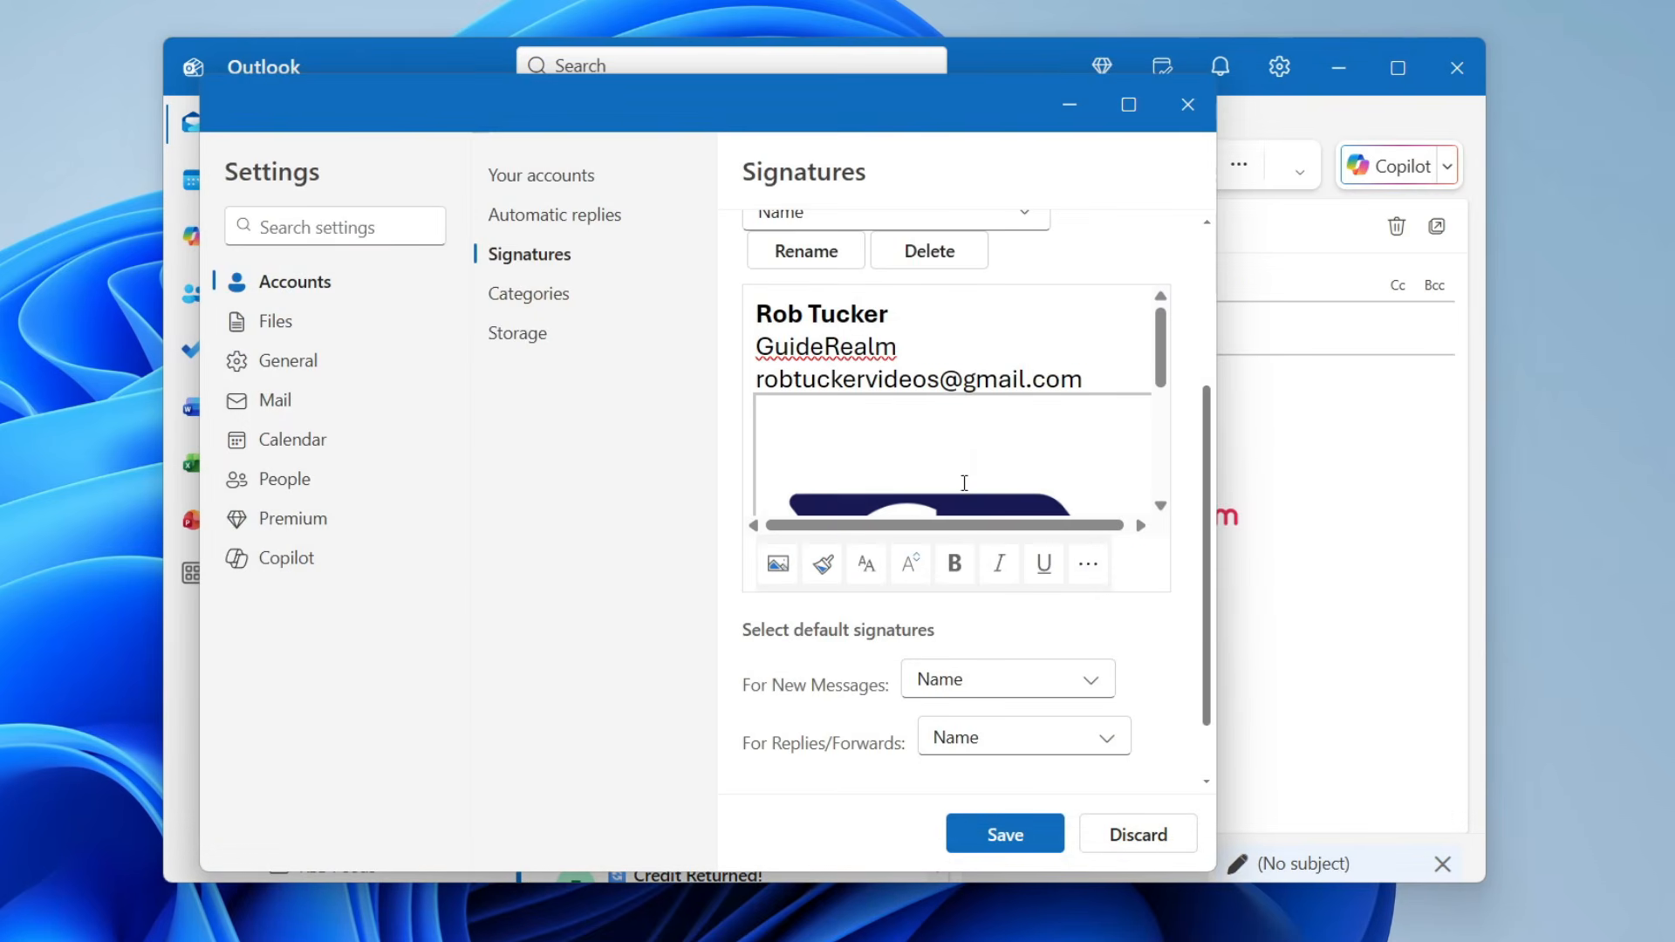
- Drag the GR logo's corner handle to make it a small square under the text
scroll(960, 471, down, 2)
scroll(953, 403, down, 3)
click(879, 380)
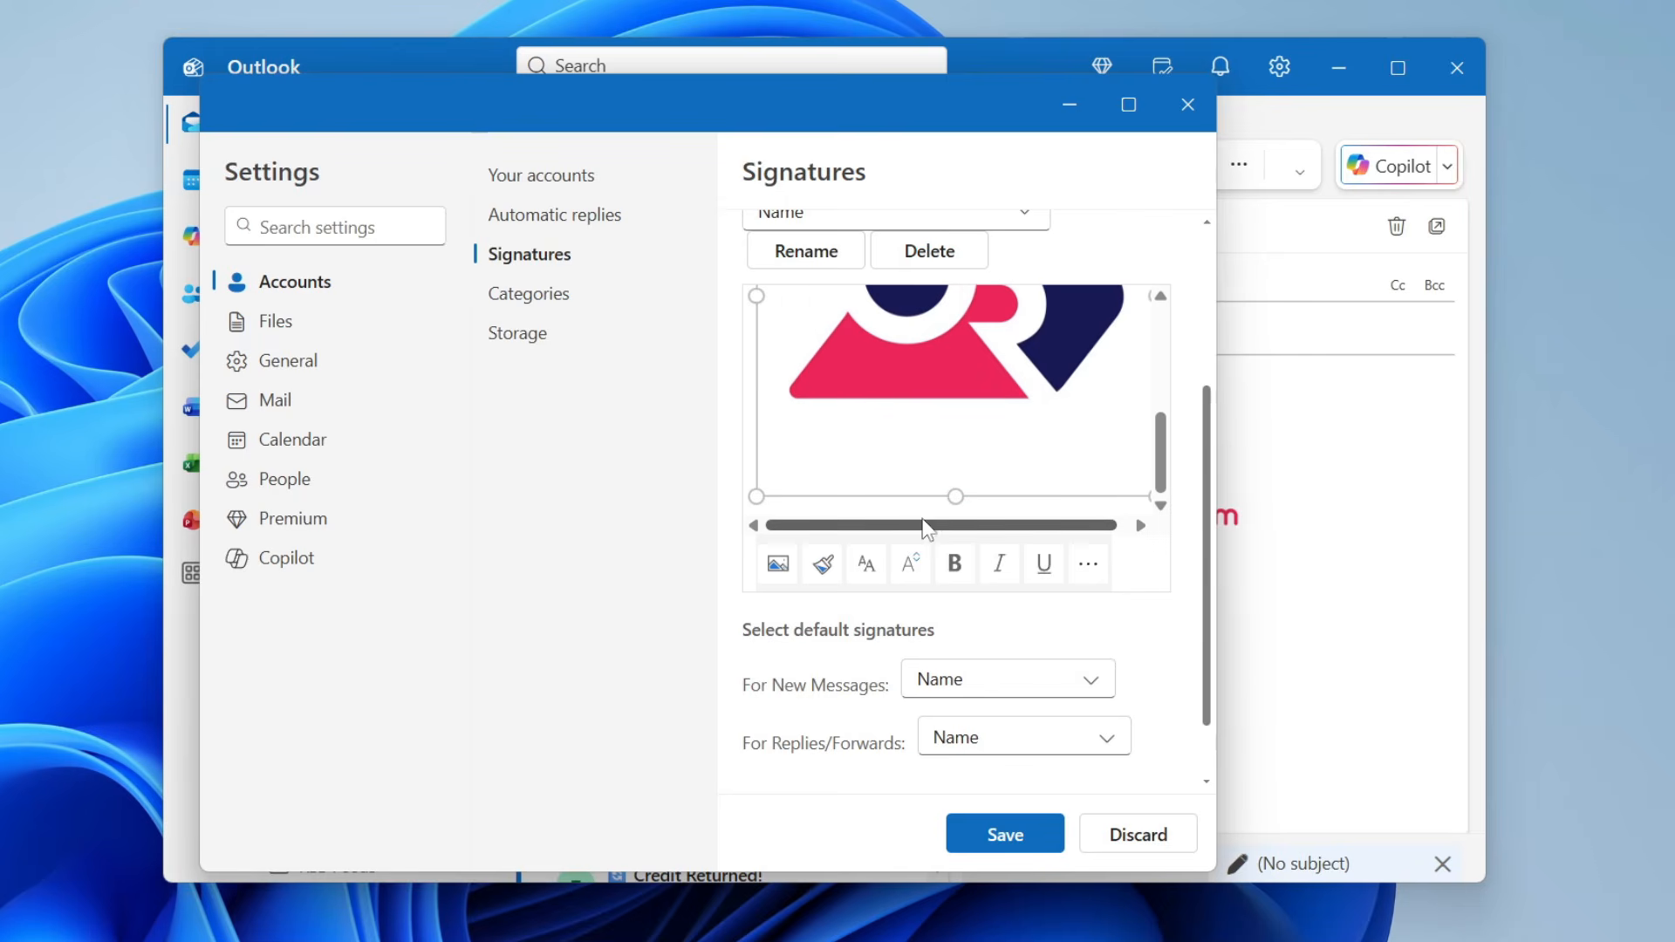
mouse_move(918, 527)
mouse_down()
mouse_move(1077, 529)
mouse_move(1129, 474)
mouse_move(880, 377)
mouse_up()
click(1074, 462)
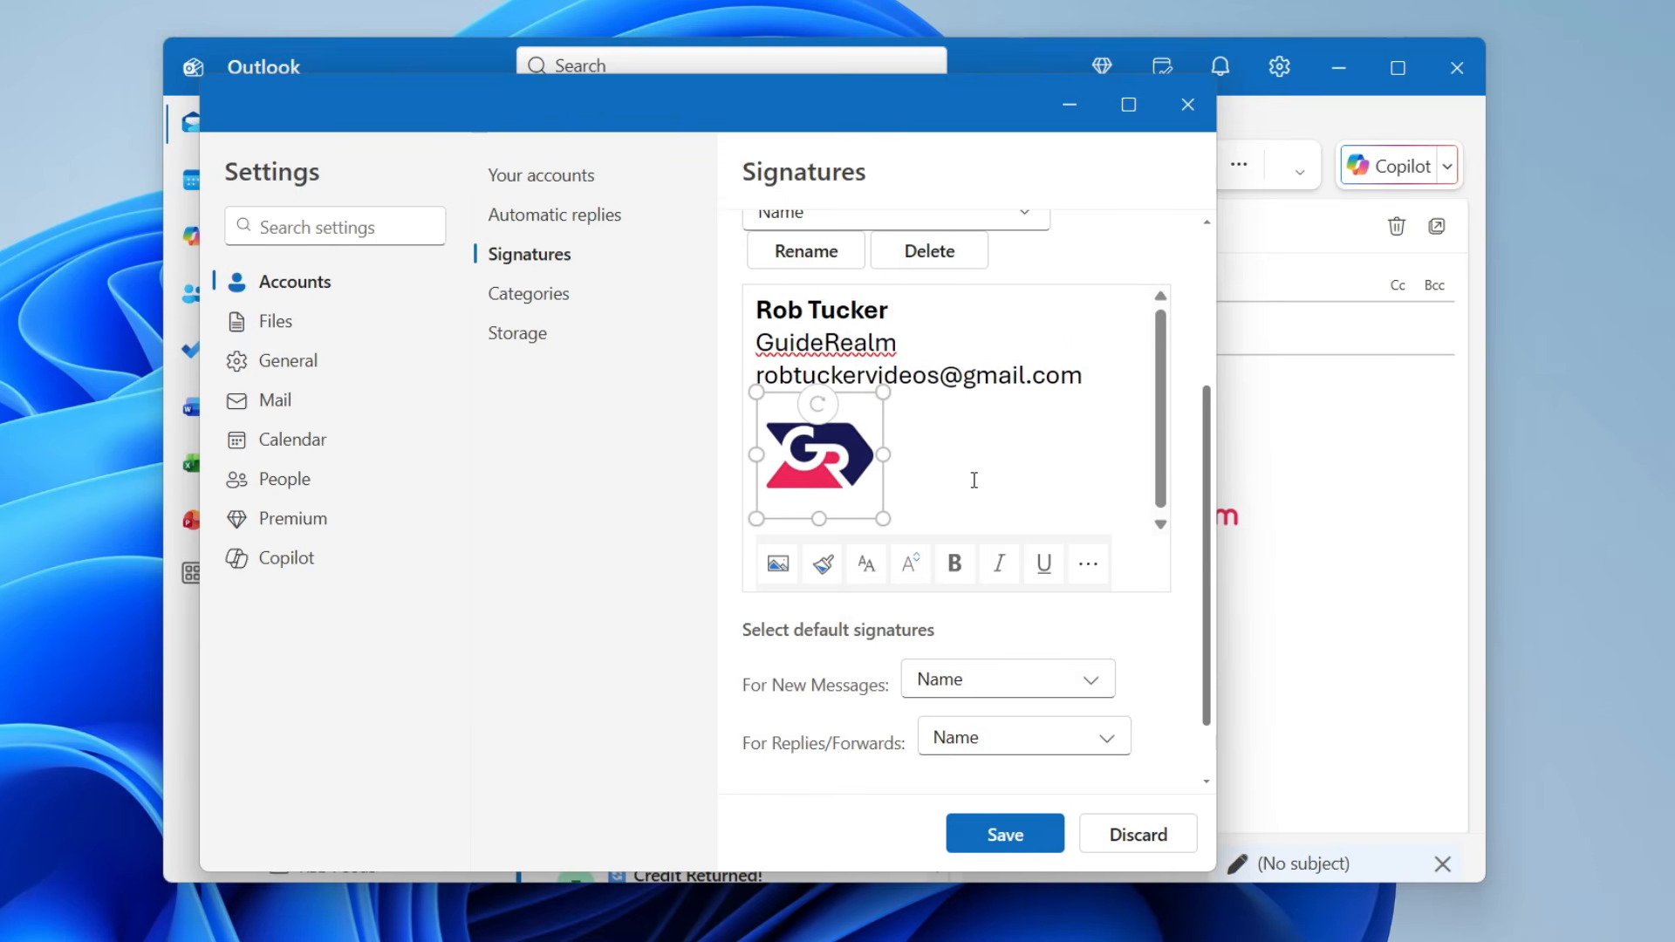
drag(880, 514, 897, 520)
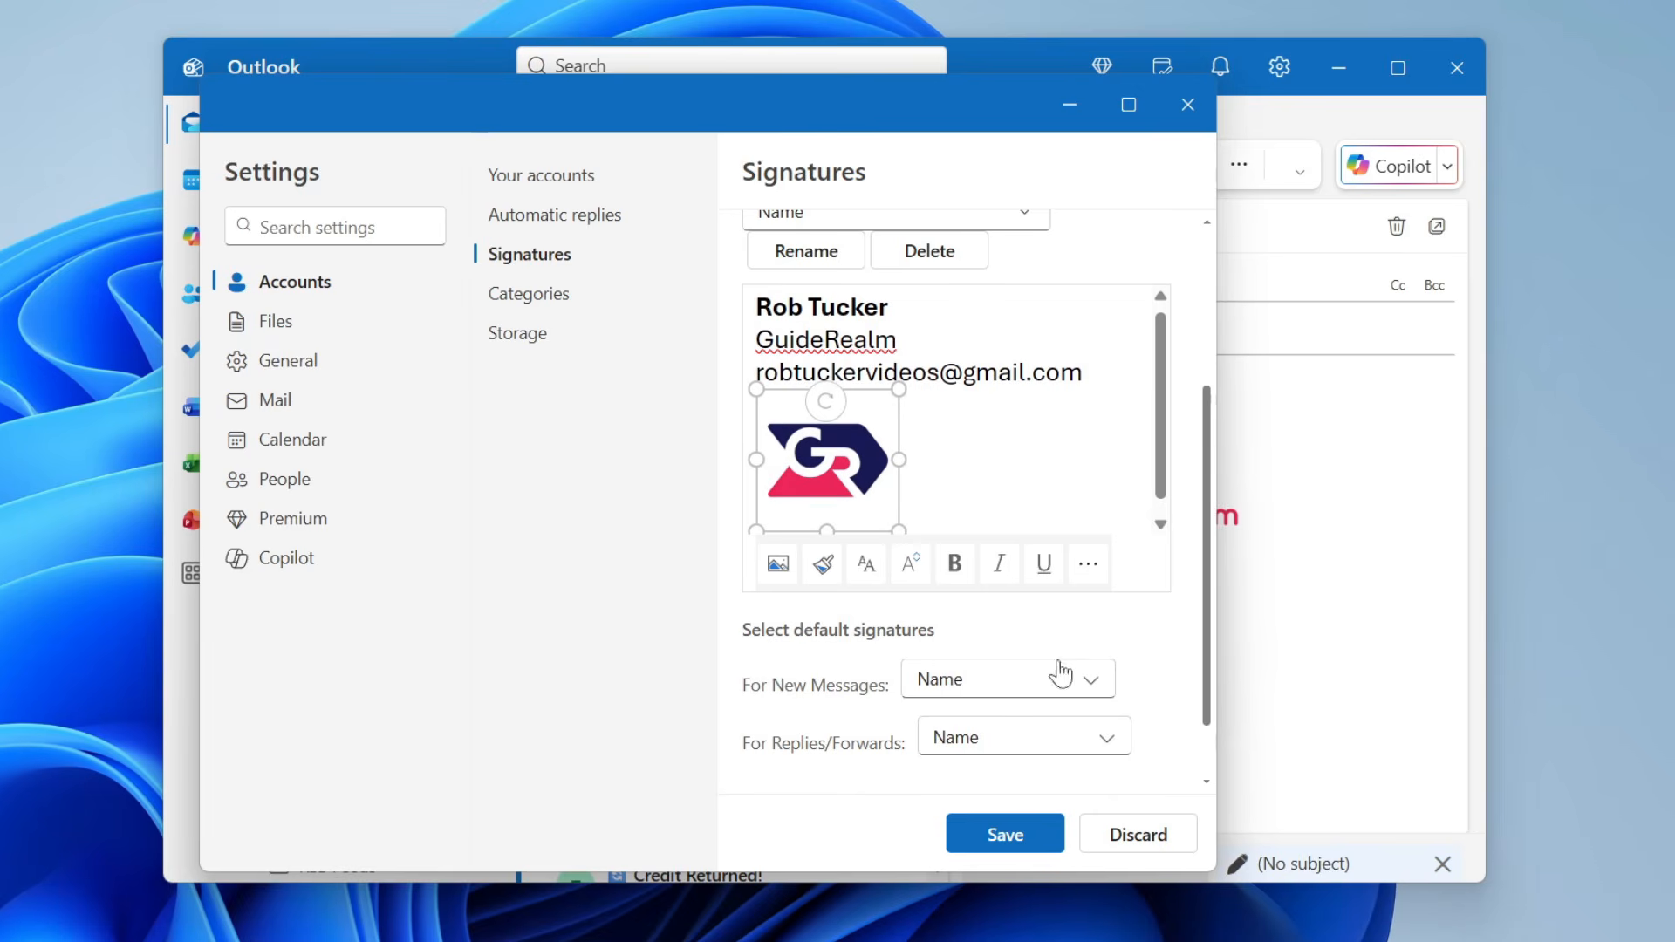
scroll(1066, 460, up, 3)
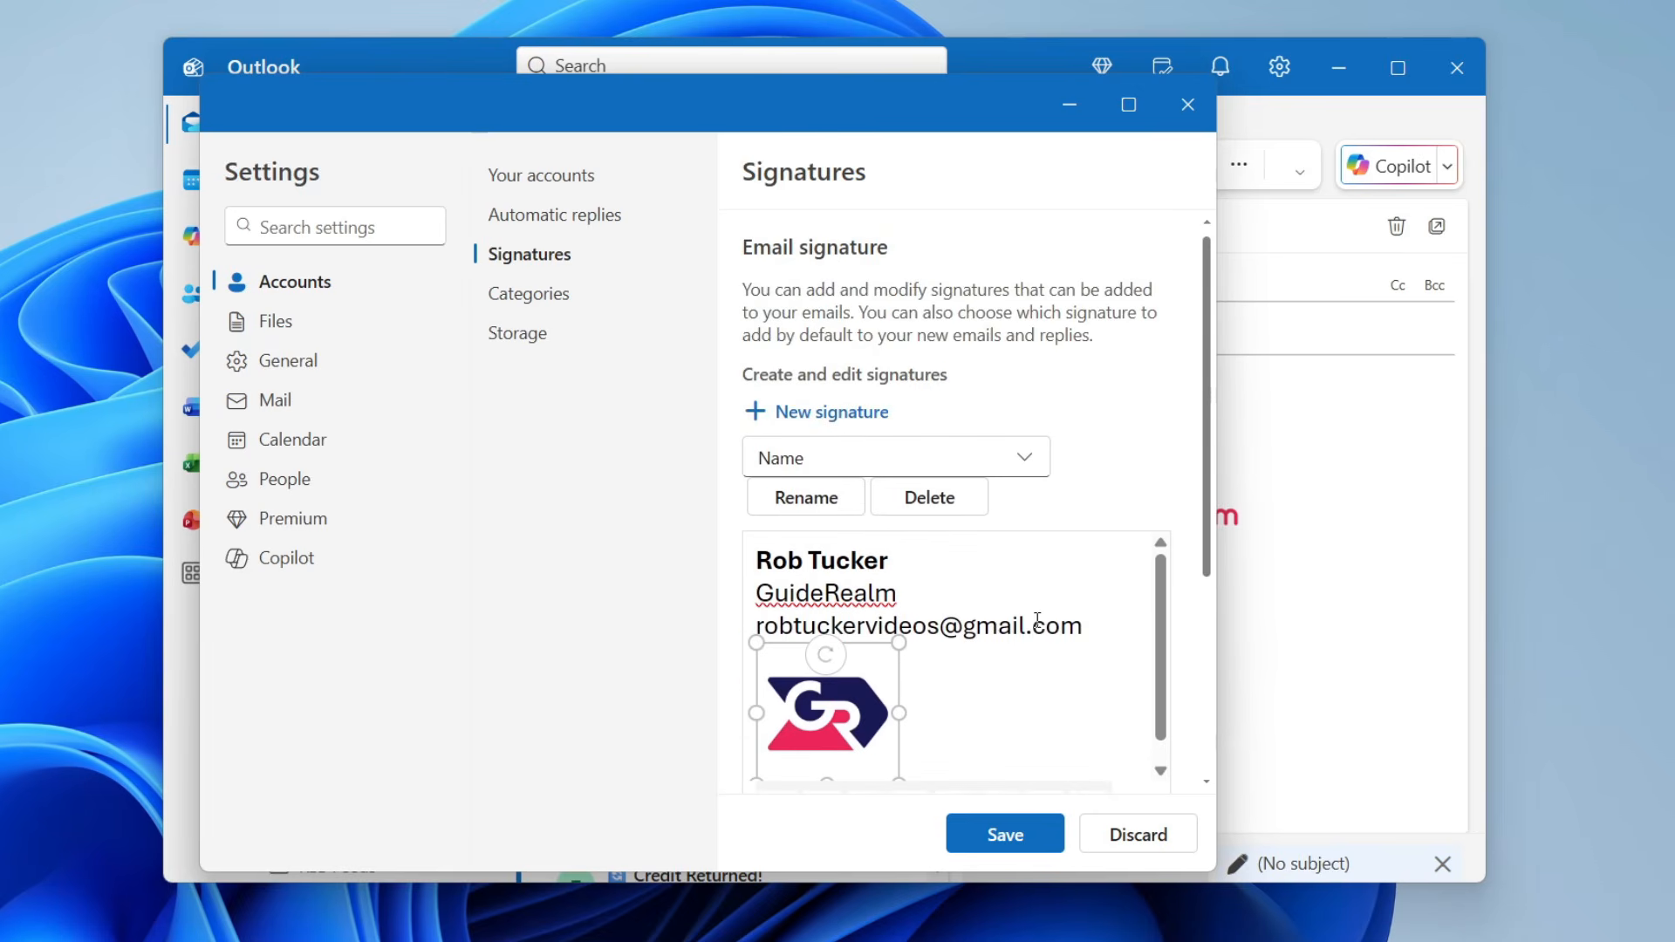
- Save the signature and keep 'Name' as default for new messages and replies/forwards
click(1014, 838)
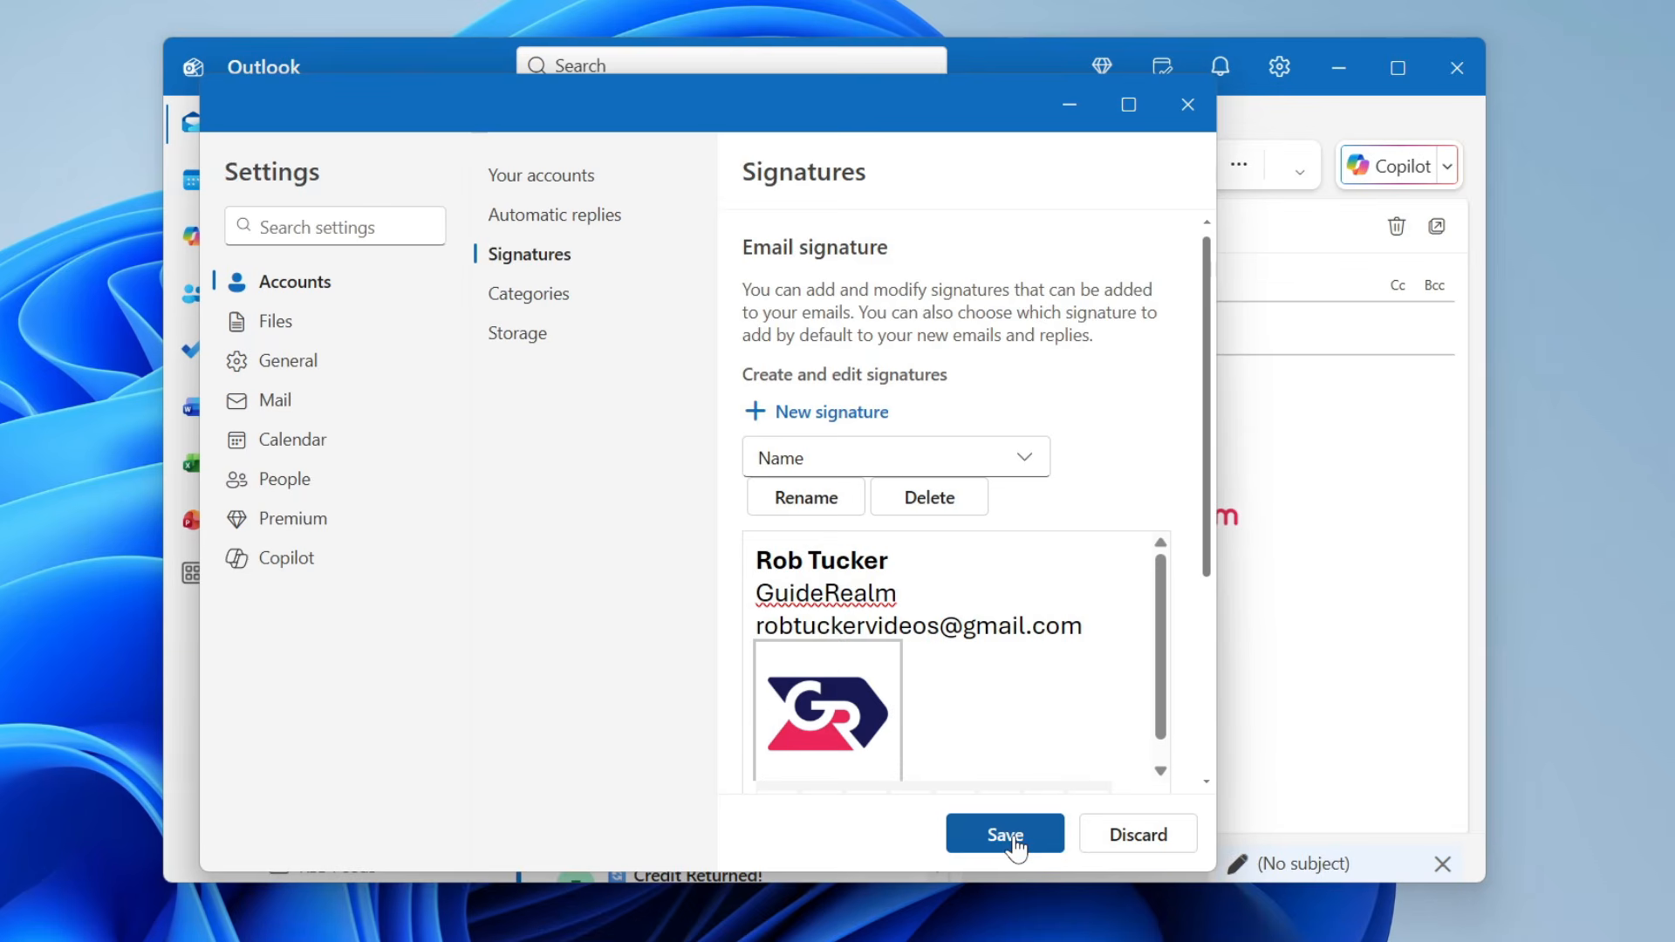
scroll(1104, 462, down, 3)
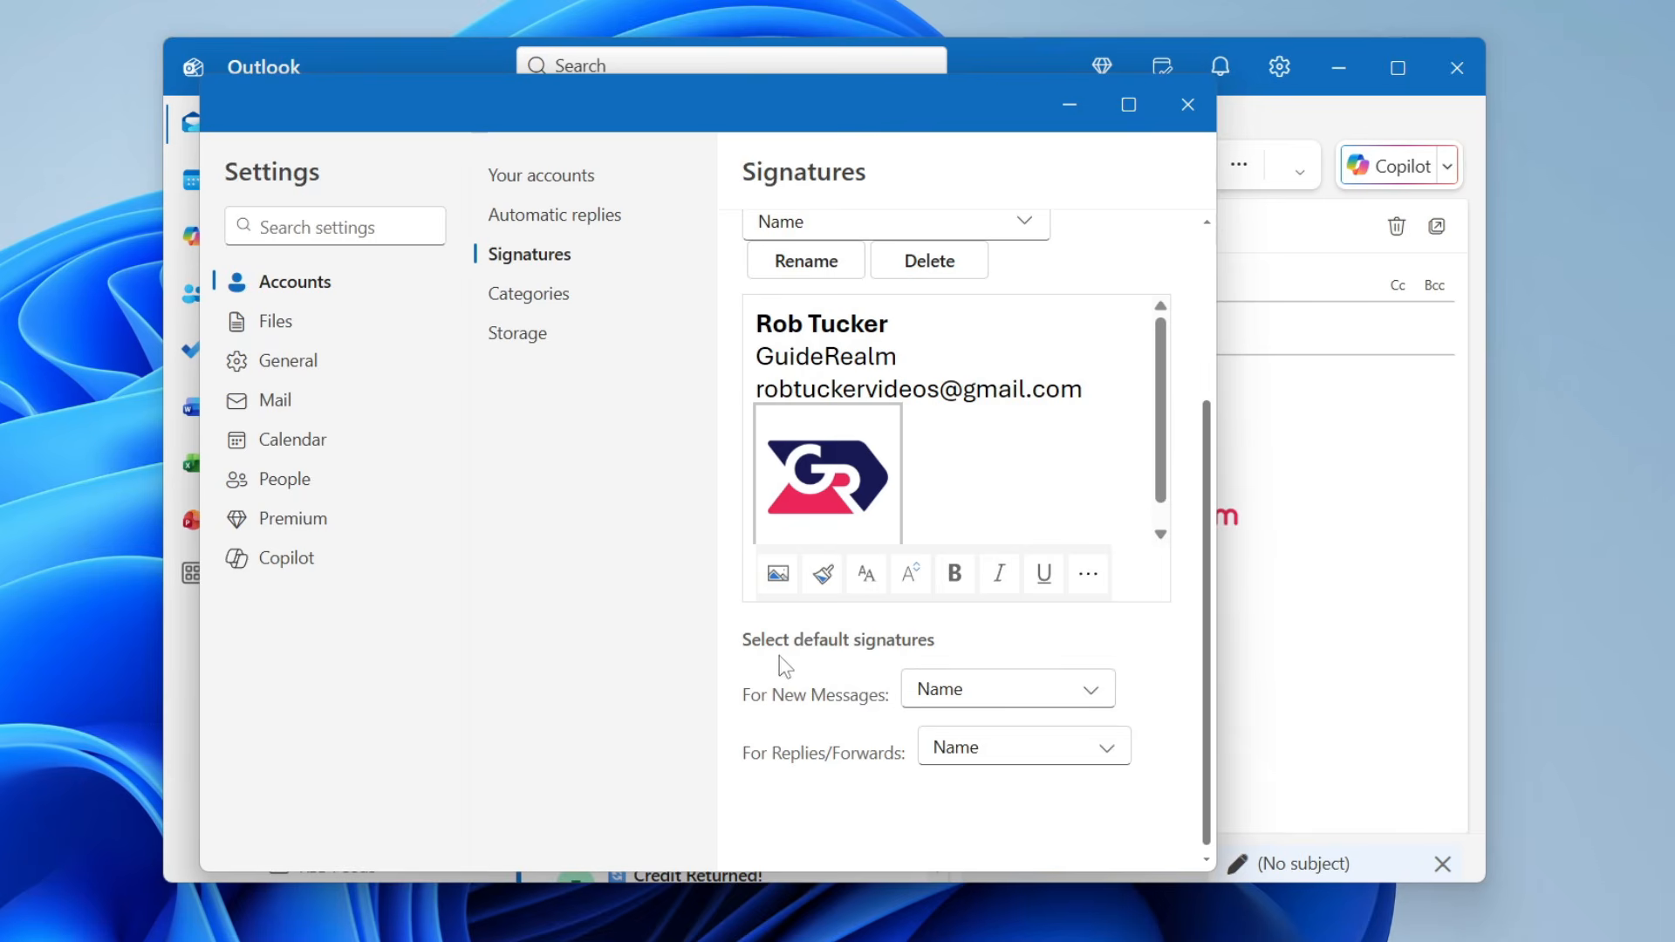
click(968, 689)
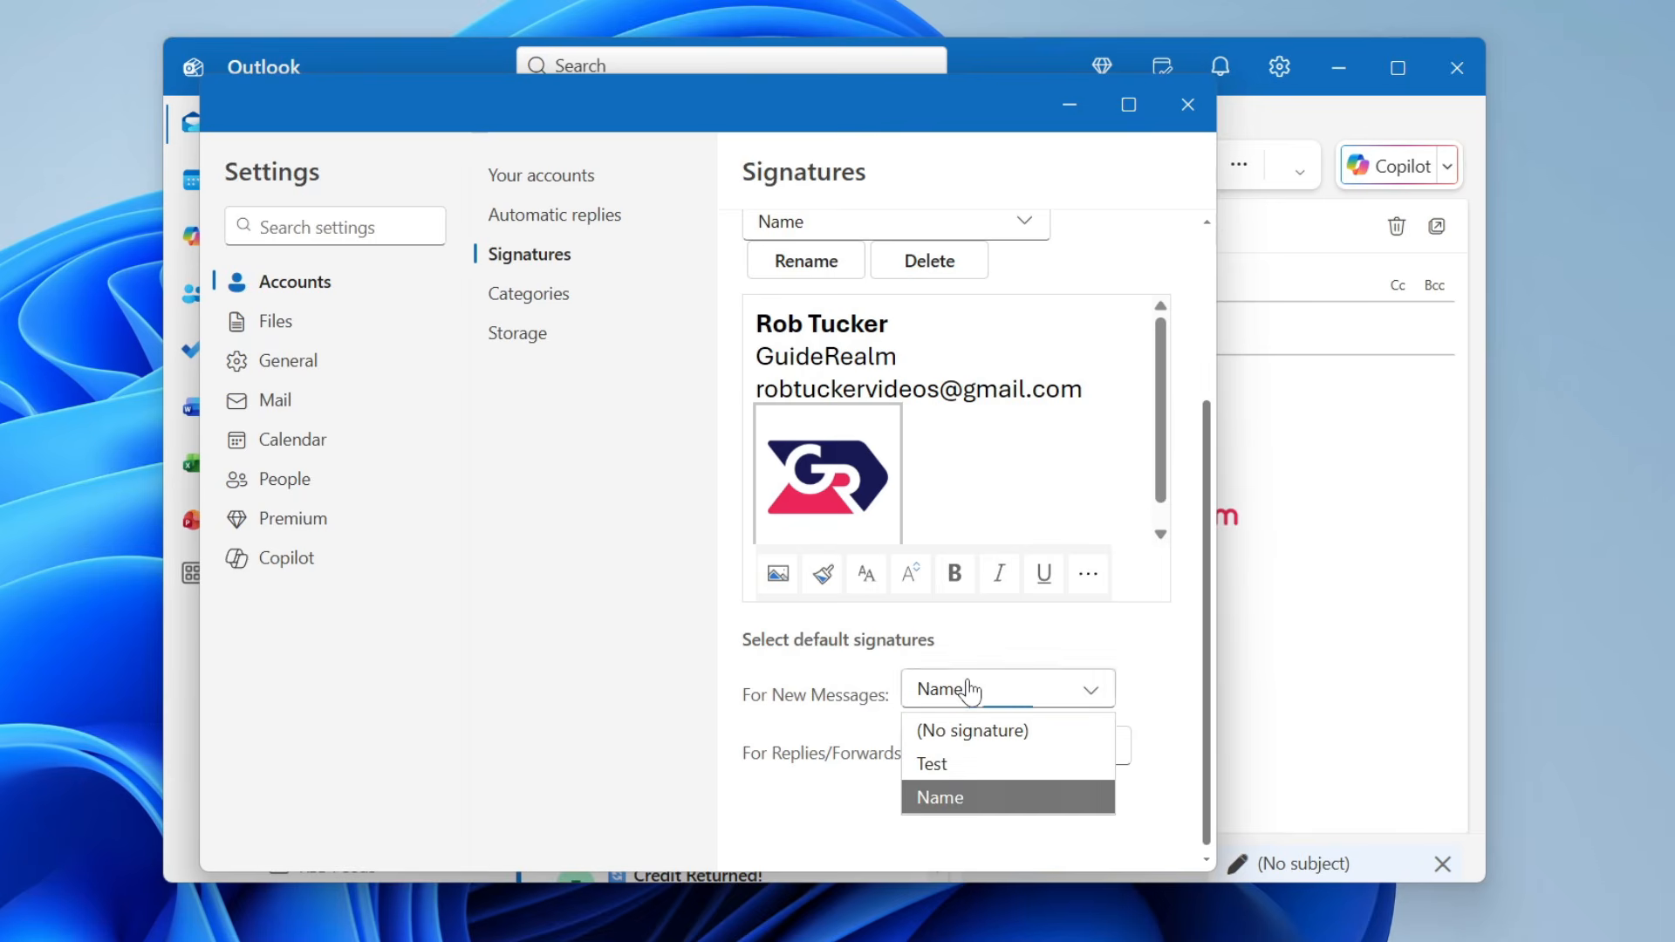
click(916, 796)
click(963, 761)
click(981, 848)
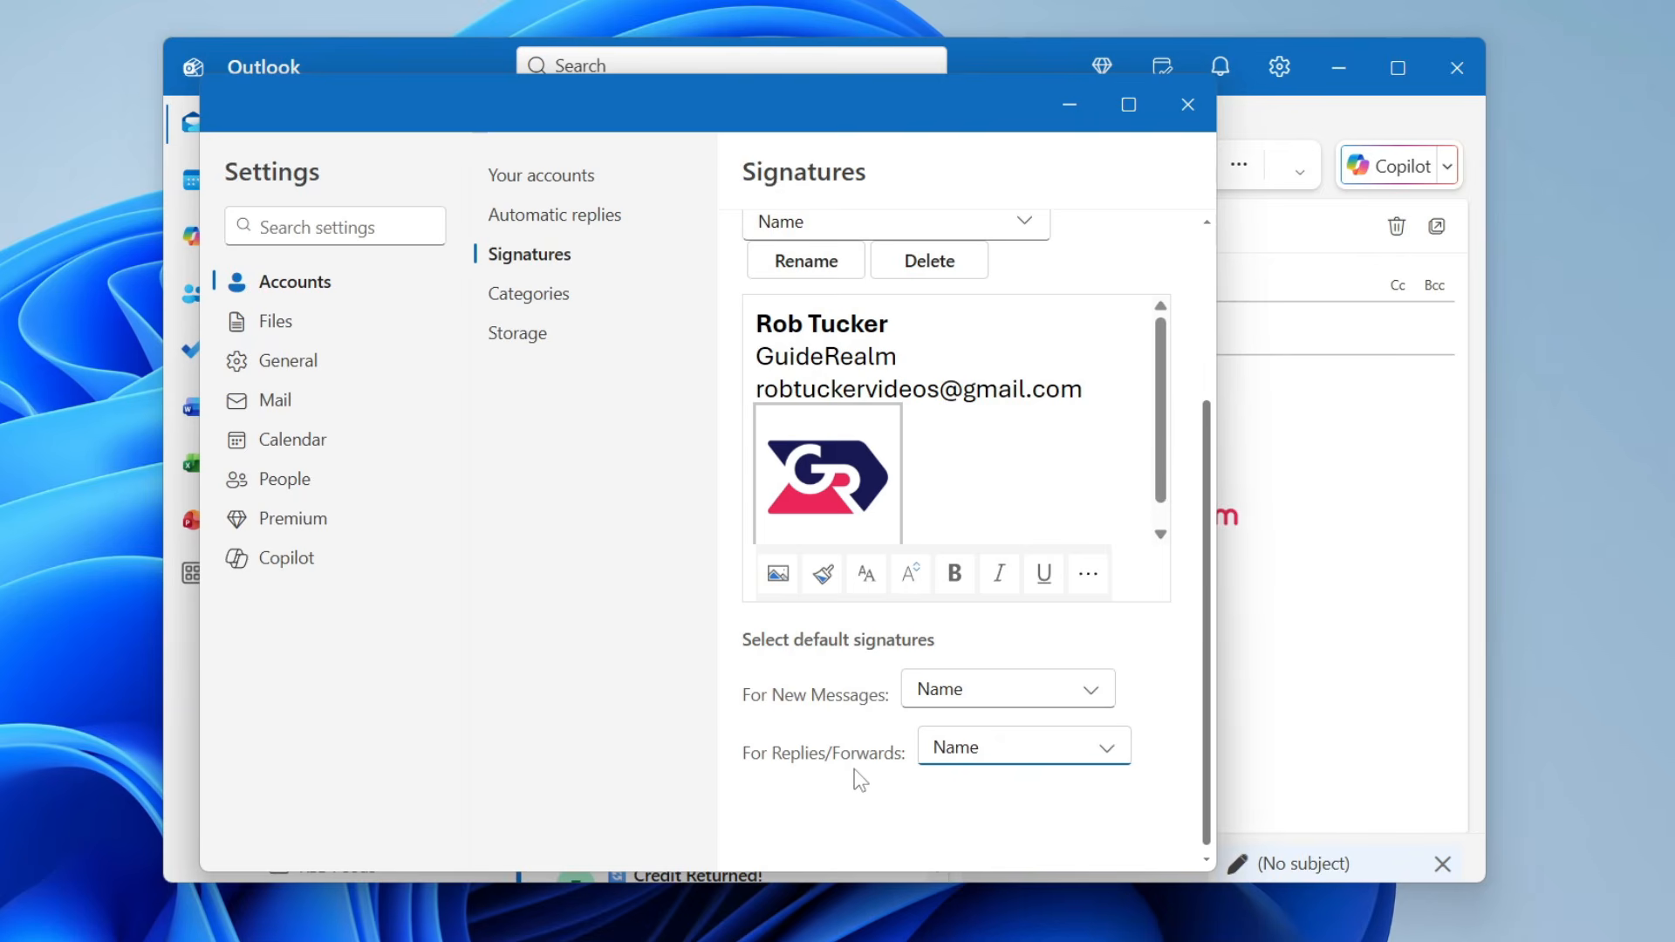
scroll(856, 775, up, 2)
scroll(788, 737, down, 2)
- Close Settings, discard the old draft, and start a new mail showing the updated signature
click(1187, 105)
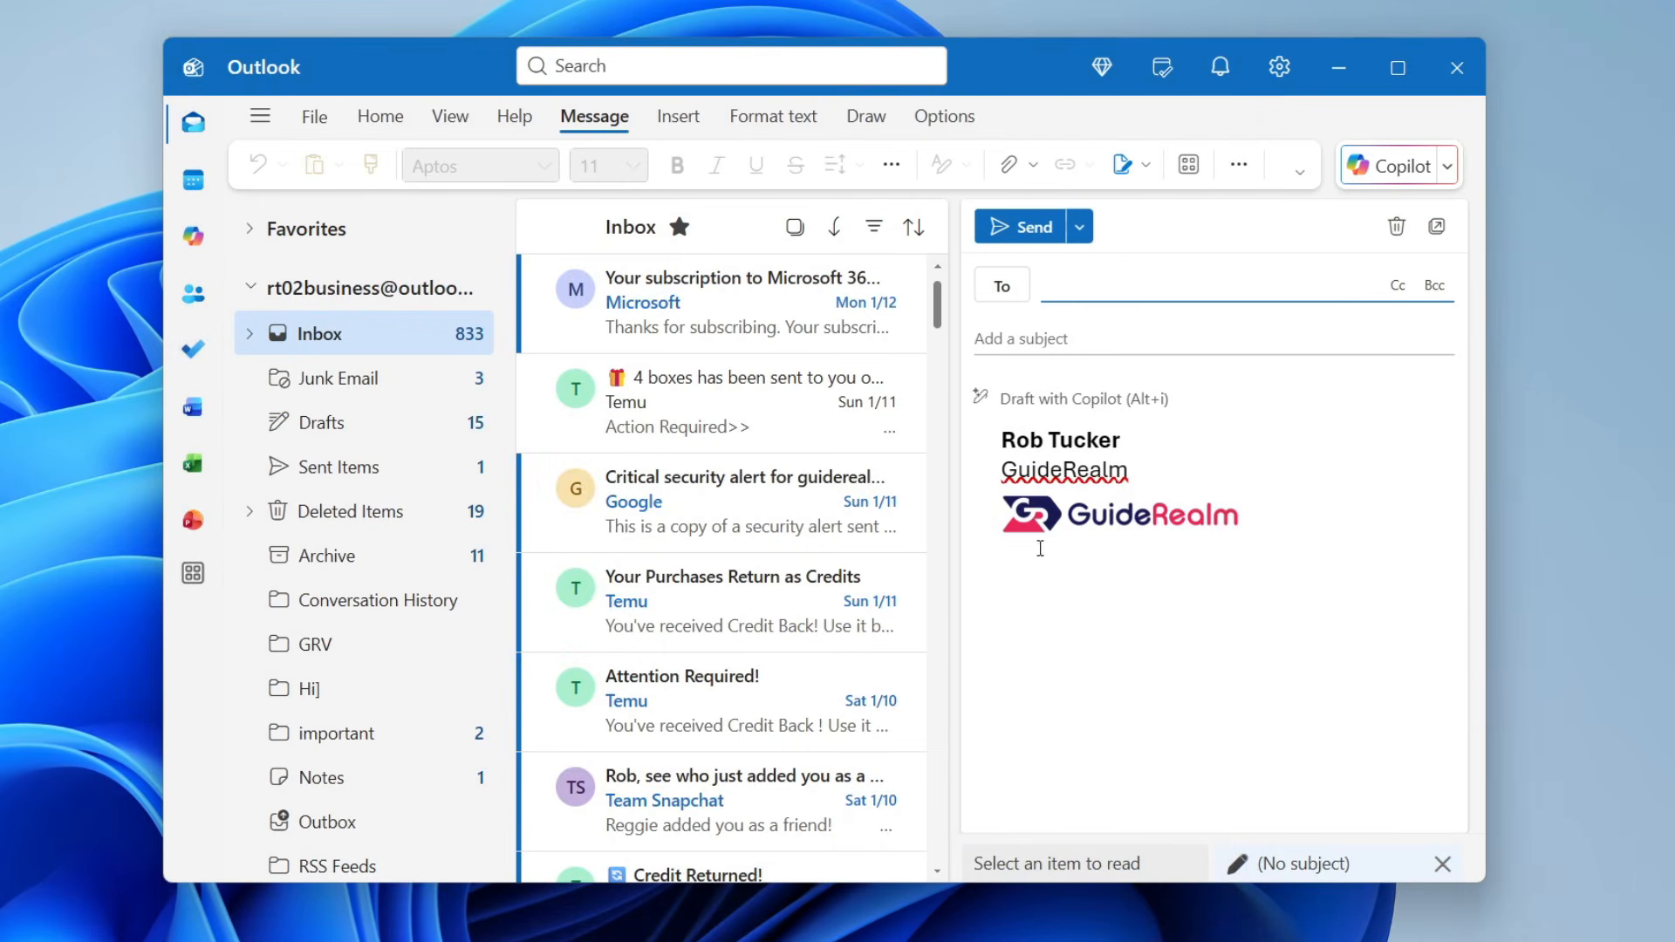
click(1397, 227)
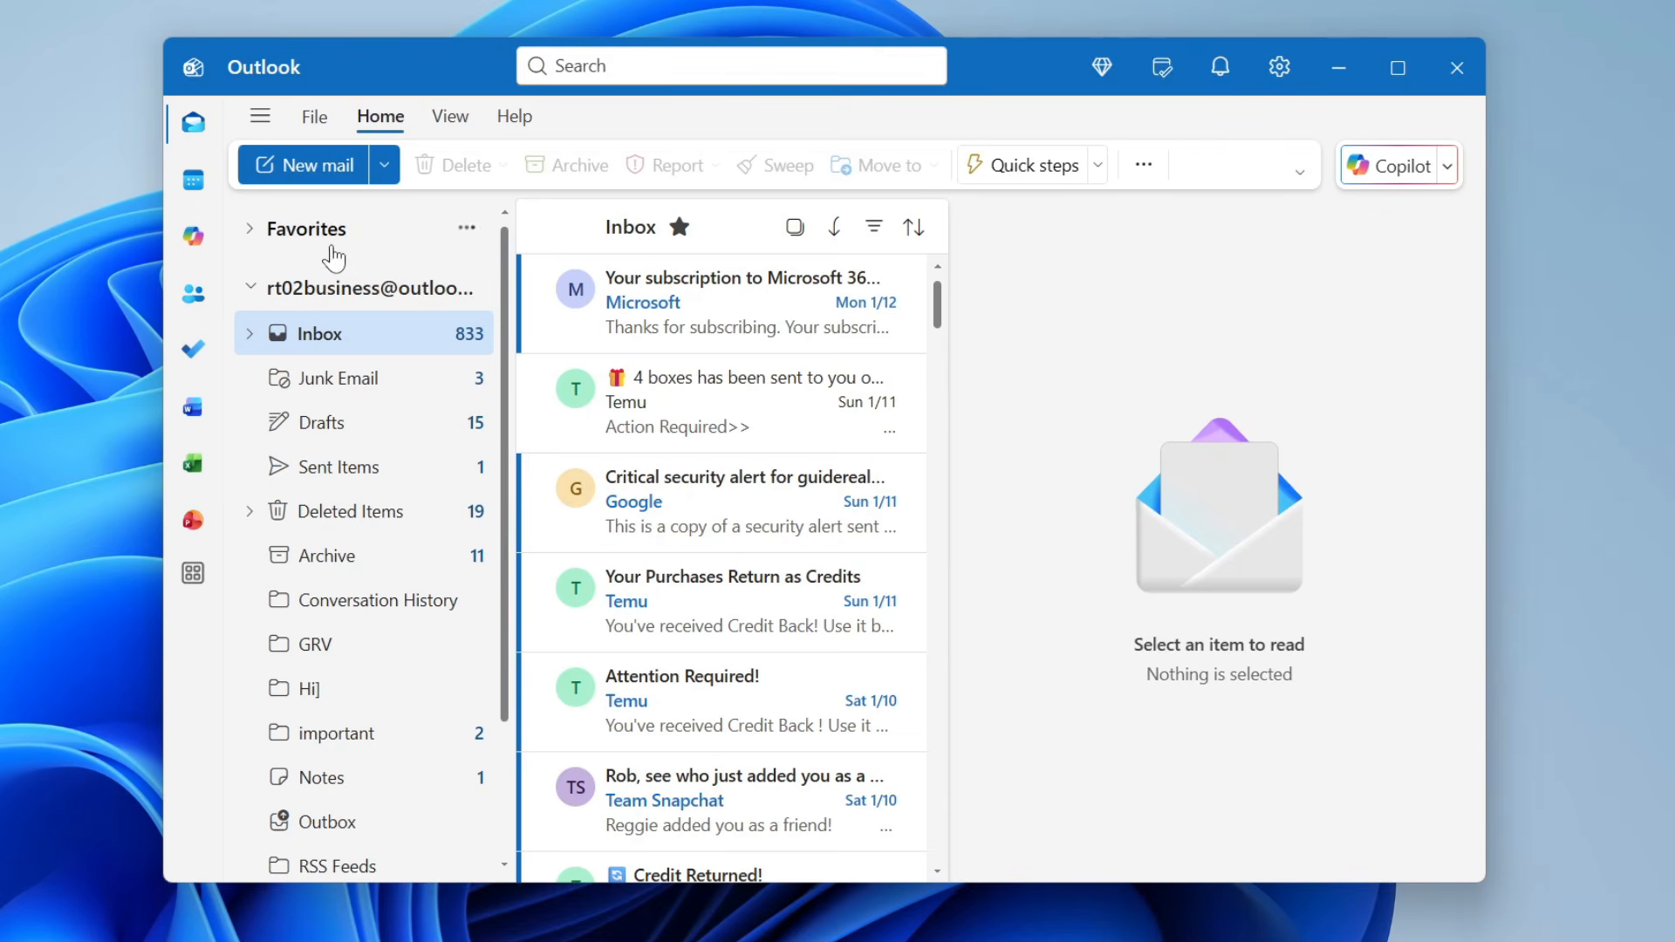
click(341, 175)
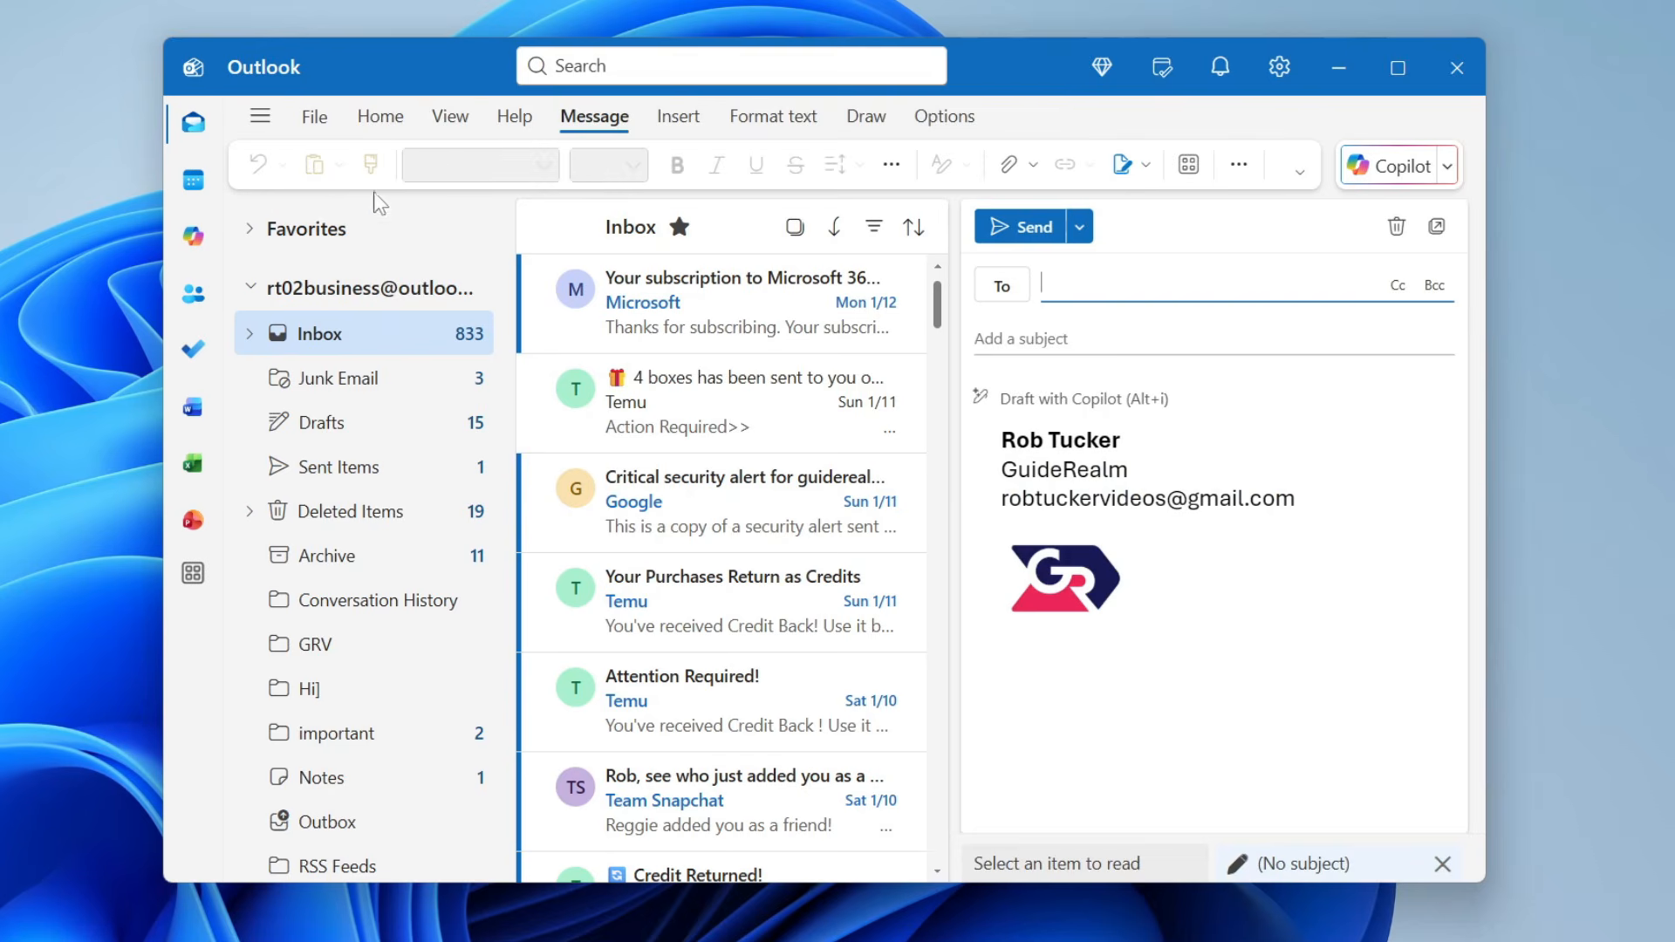